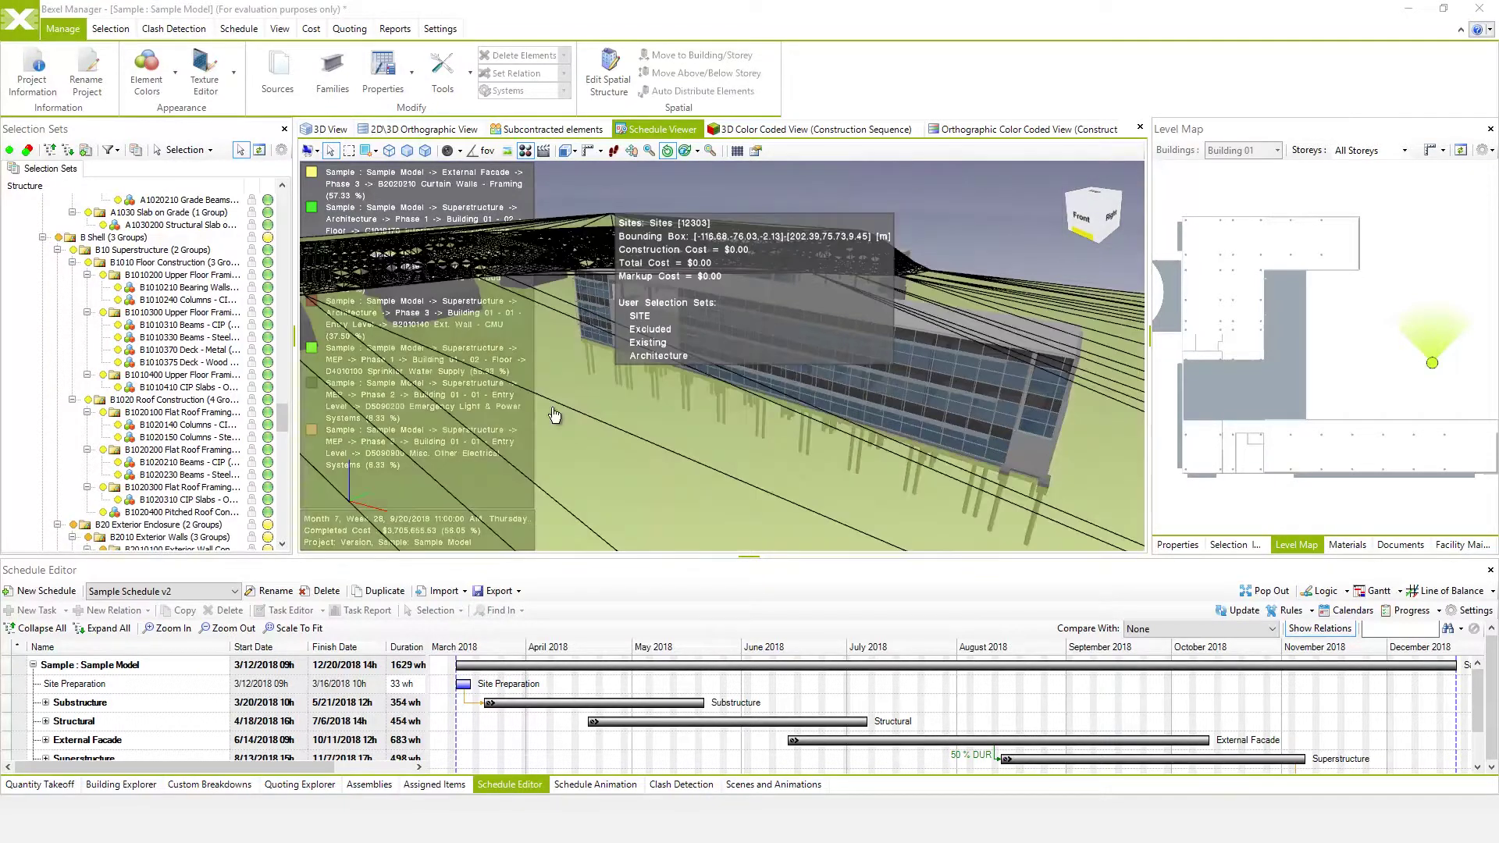
Keep Sample Schedule v2 and expand External Facade > Phase 1 tasks.
left_click(224, 592)
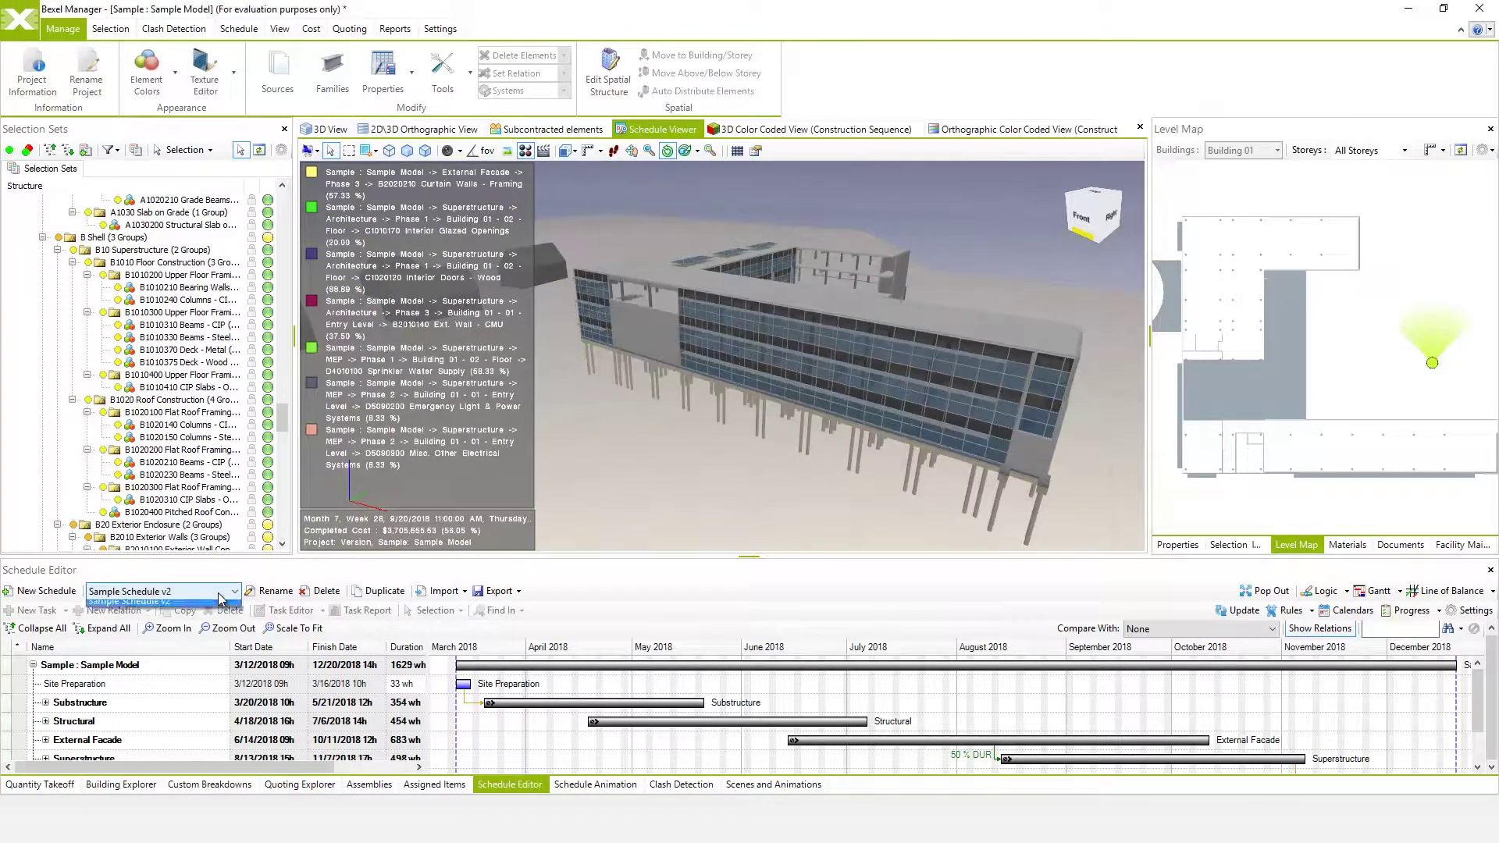
left_click(210, 621)
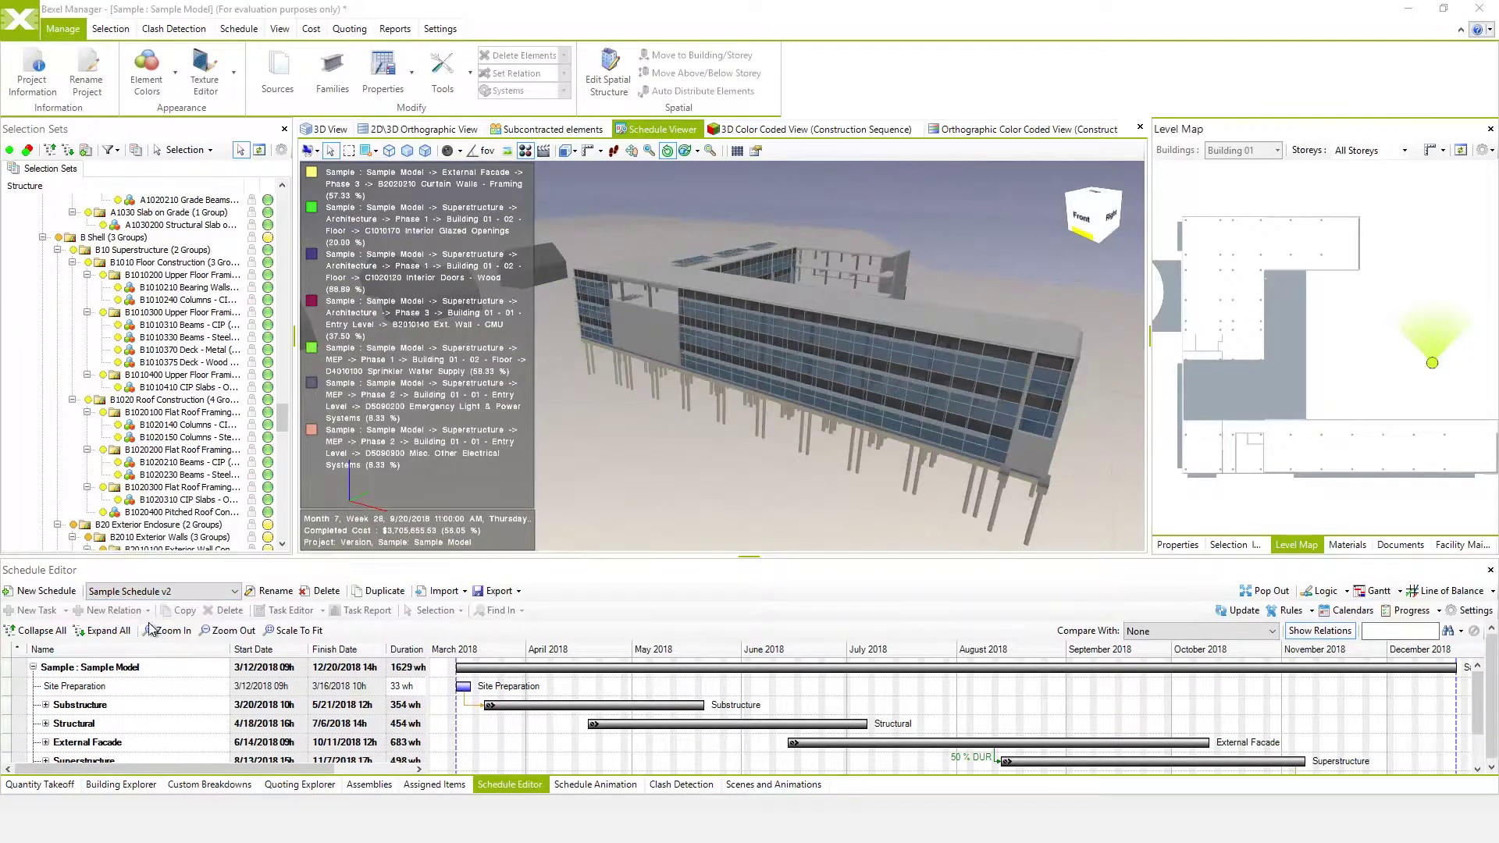
left_click(45, 740)
left_click(59, 735)
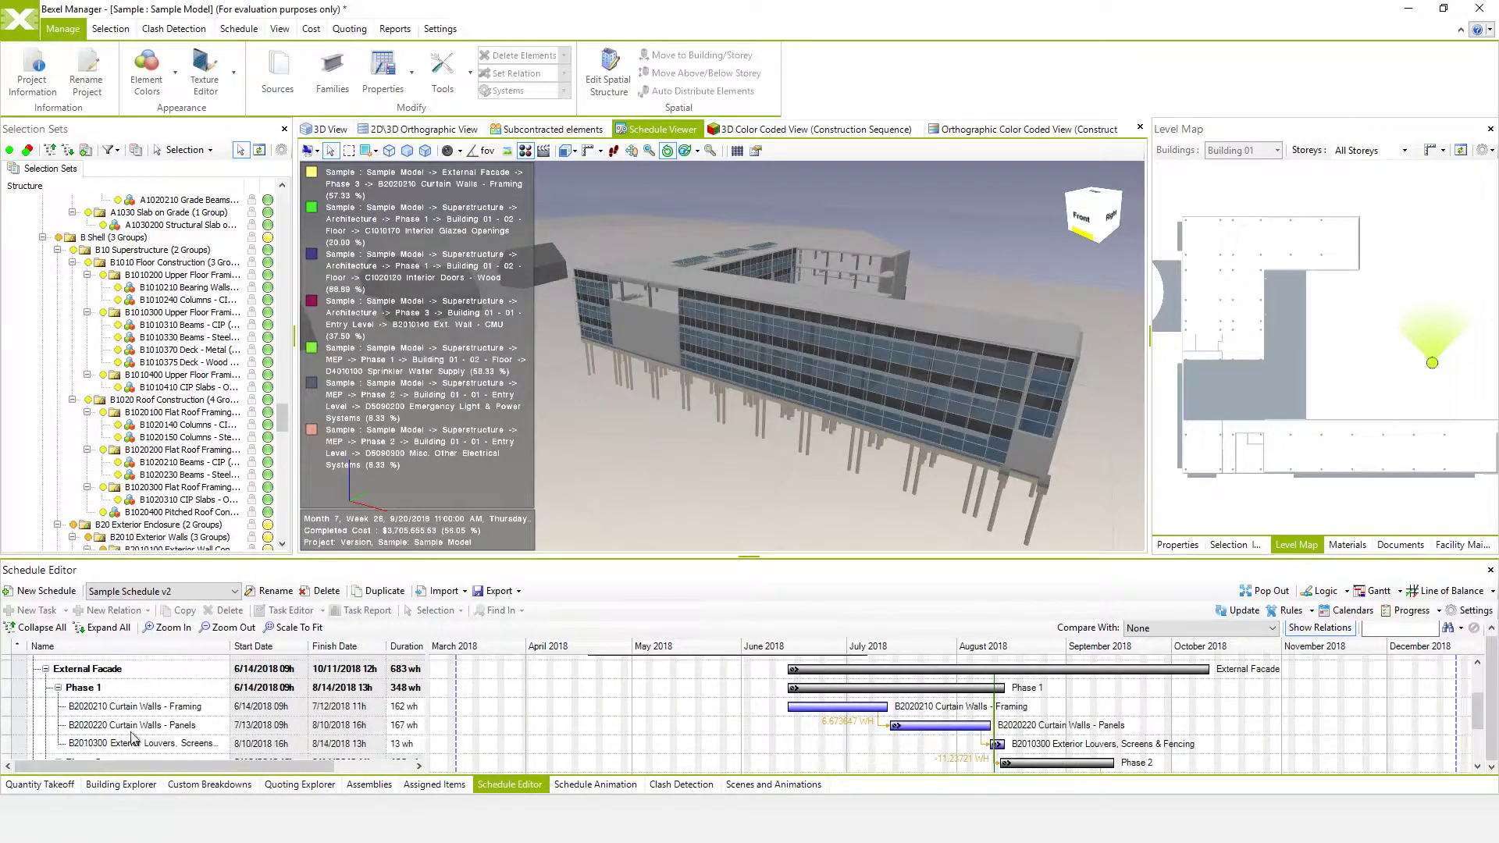
Select the B2020220 Curtain Walls - Panels elements and isolate them in the 3D view.
right_click(152, 726)
left_click(348, 711)
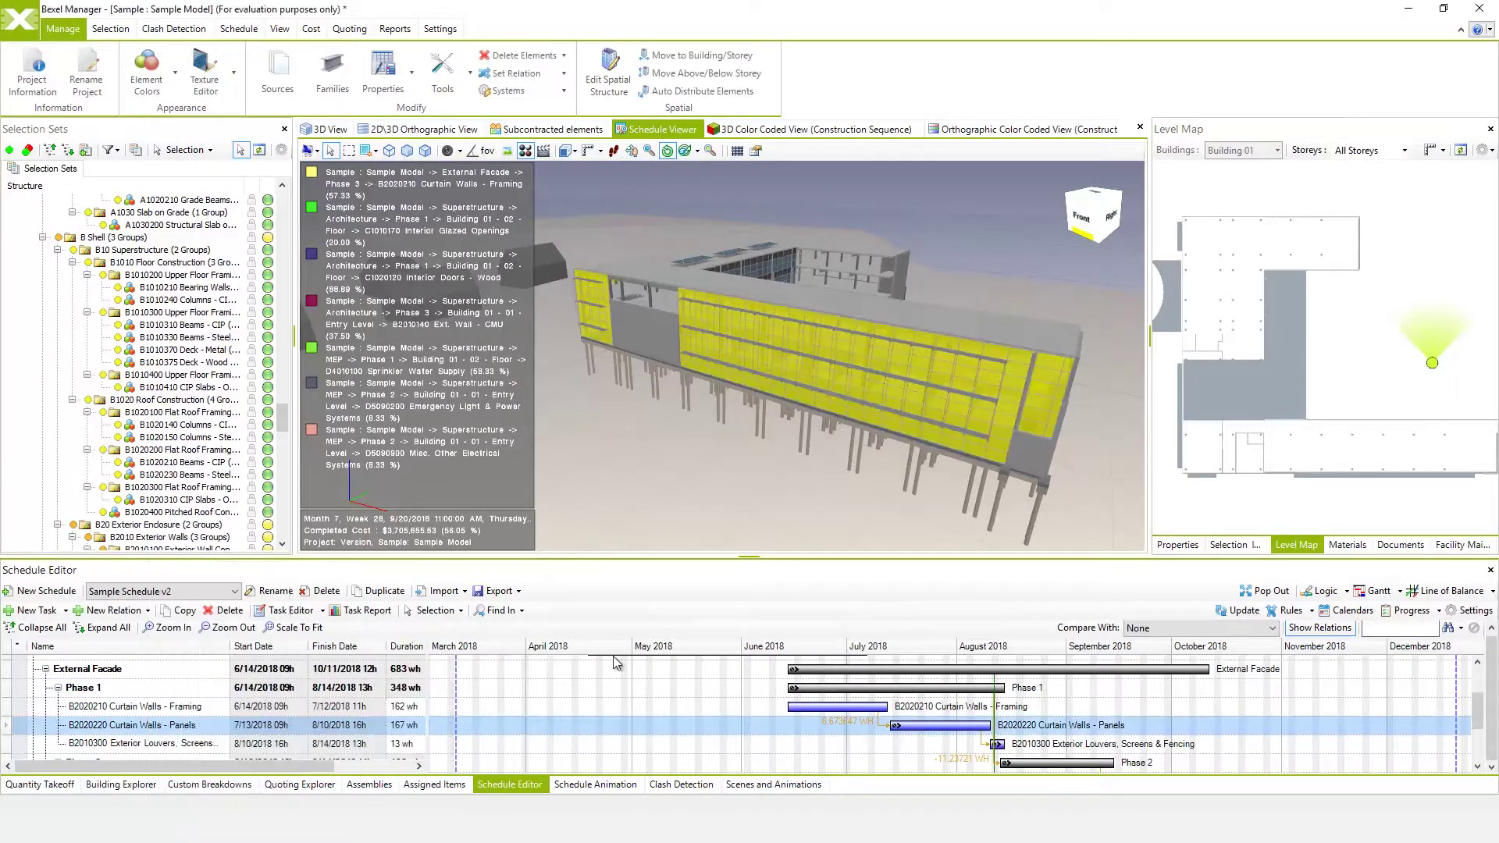
right_click(942, 247)
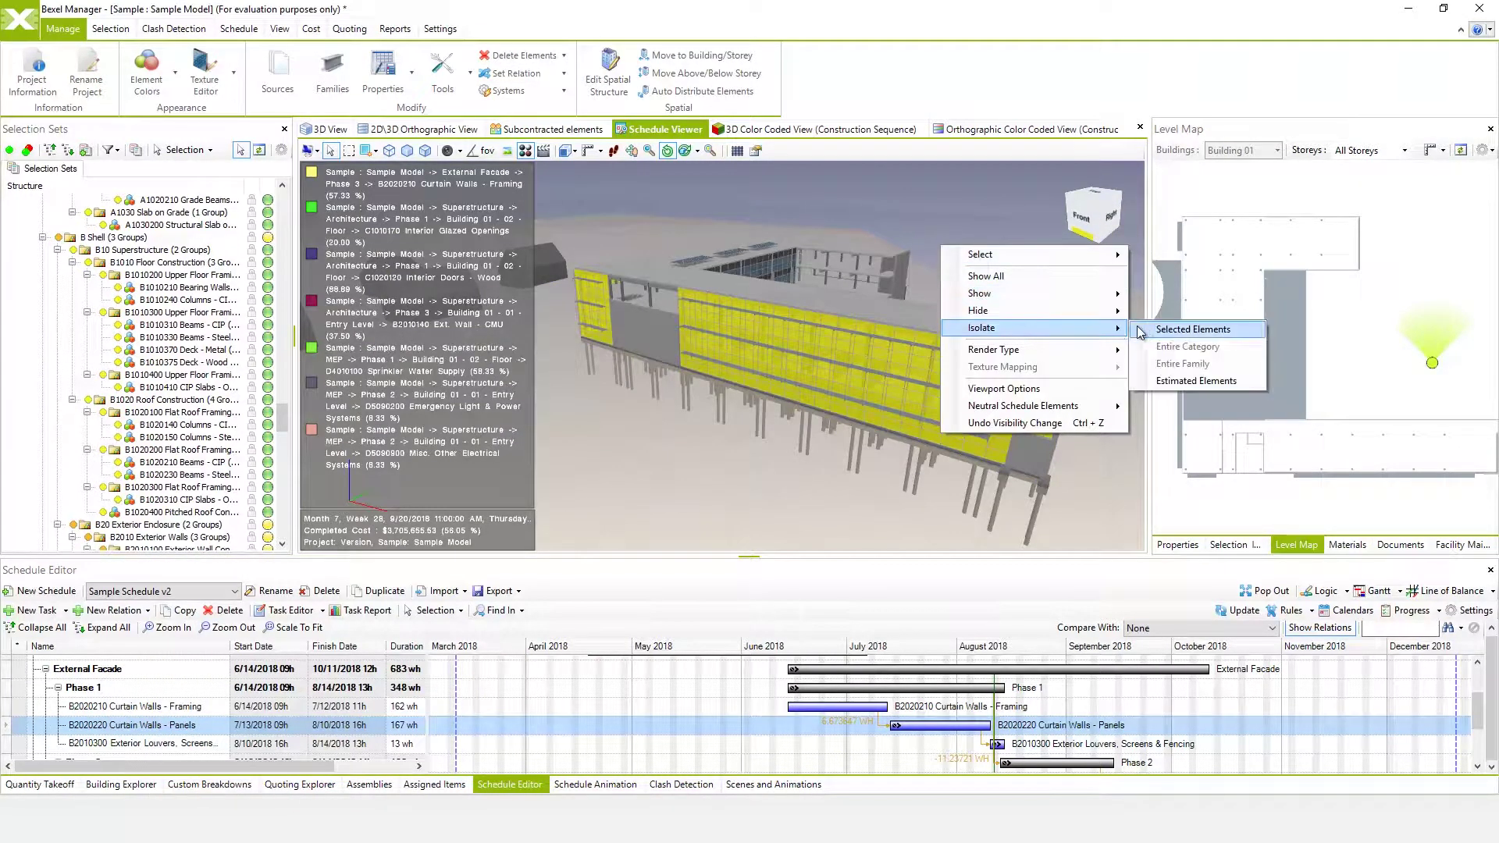
mouse_move(981, 328)
left_click(1138, 326)
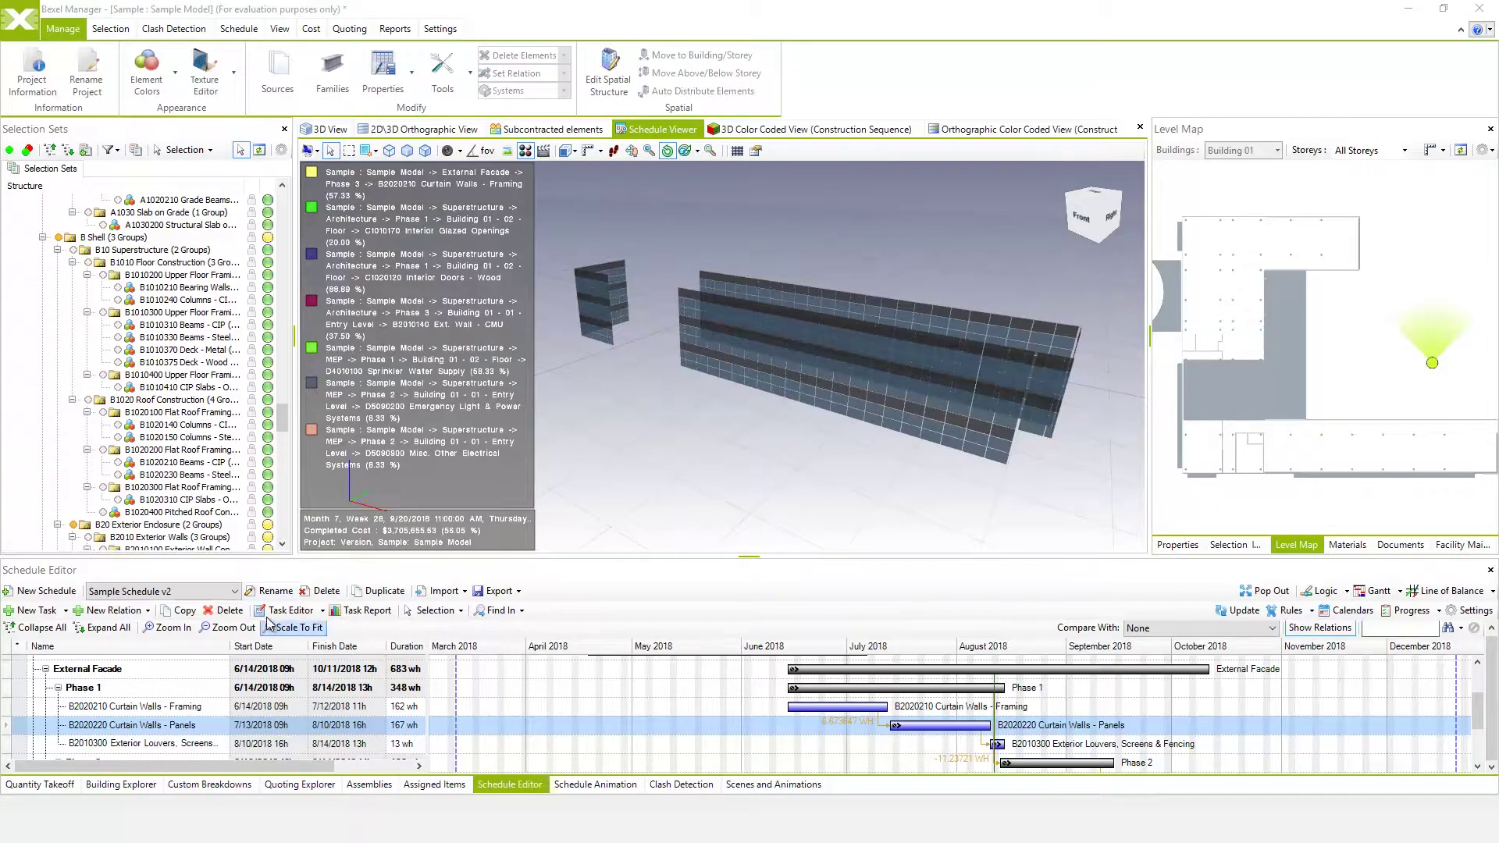
In the panels task's Task Editor settings, set Work to Fixed with the Construction work type.
left_click(285, 609)
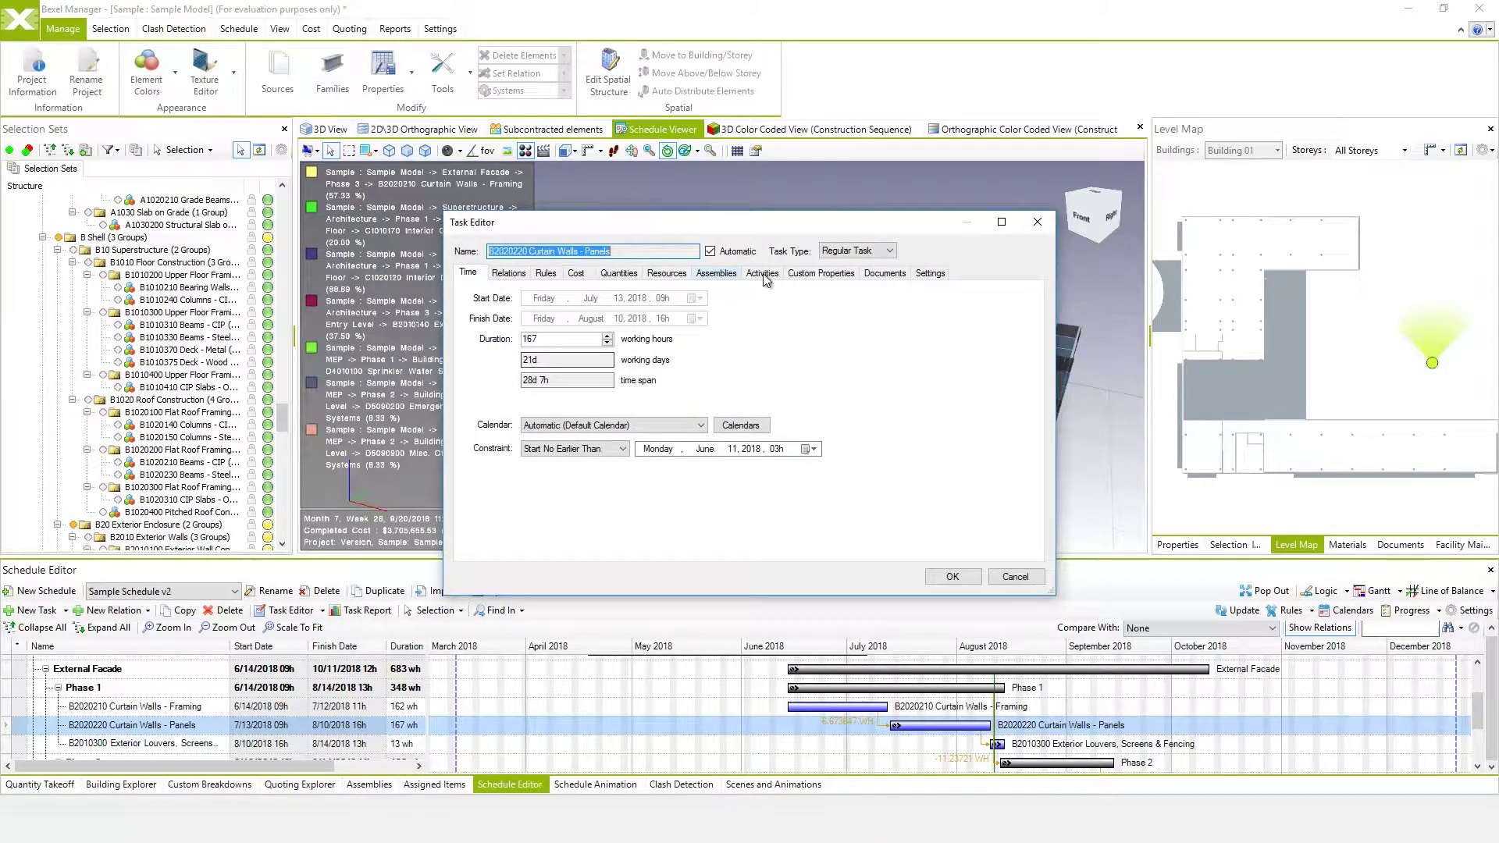
left_click(925, 273)
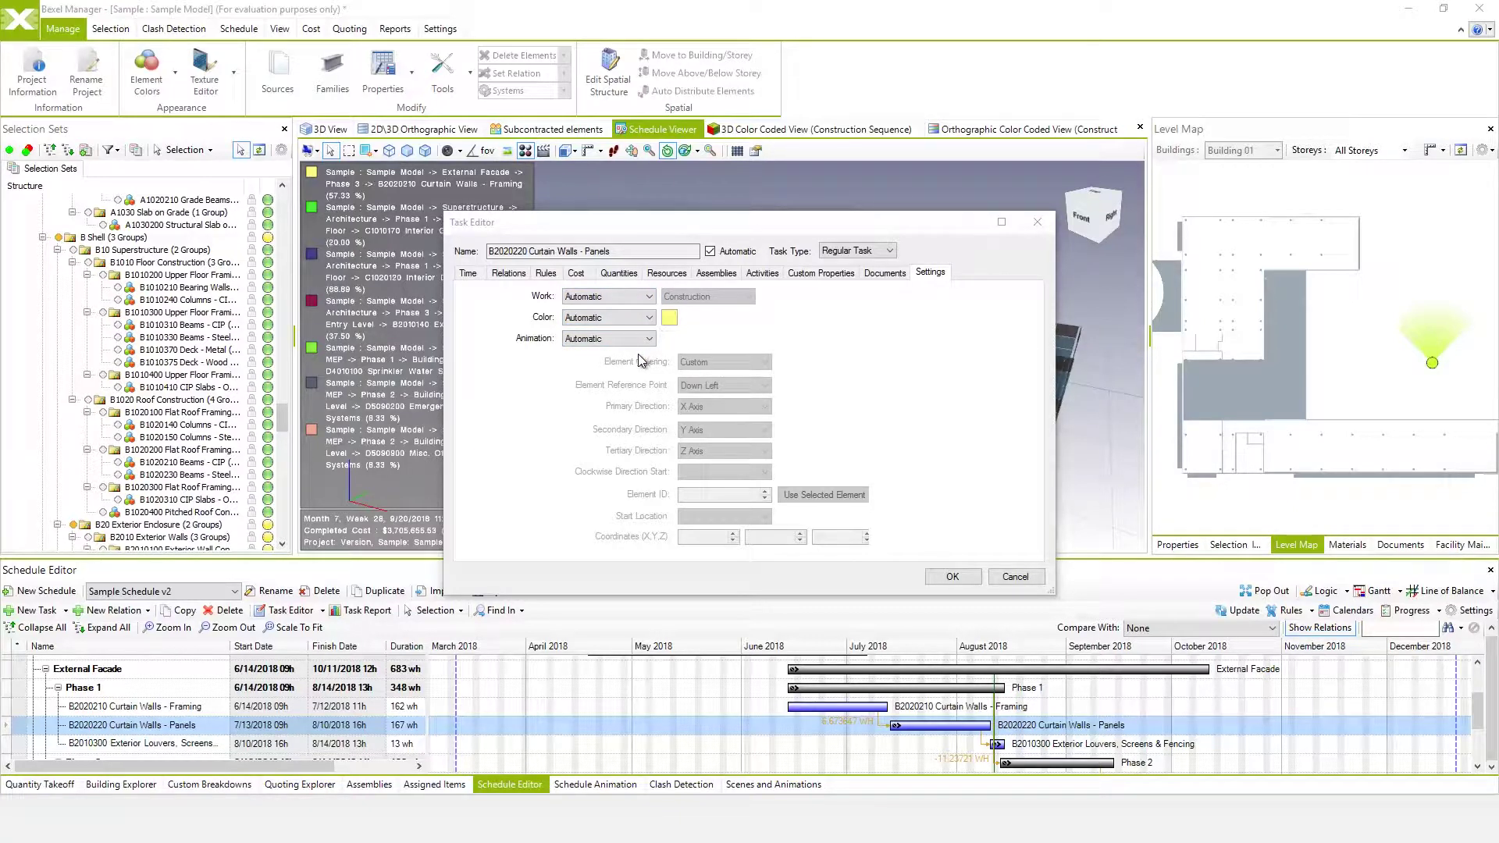
left_click(609, 298)
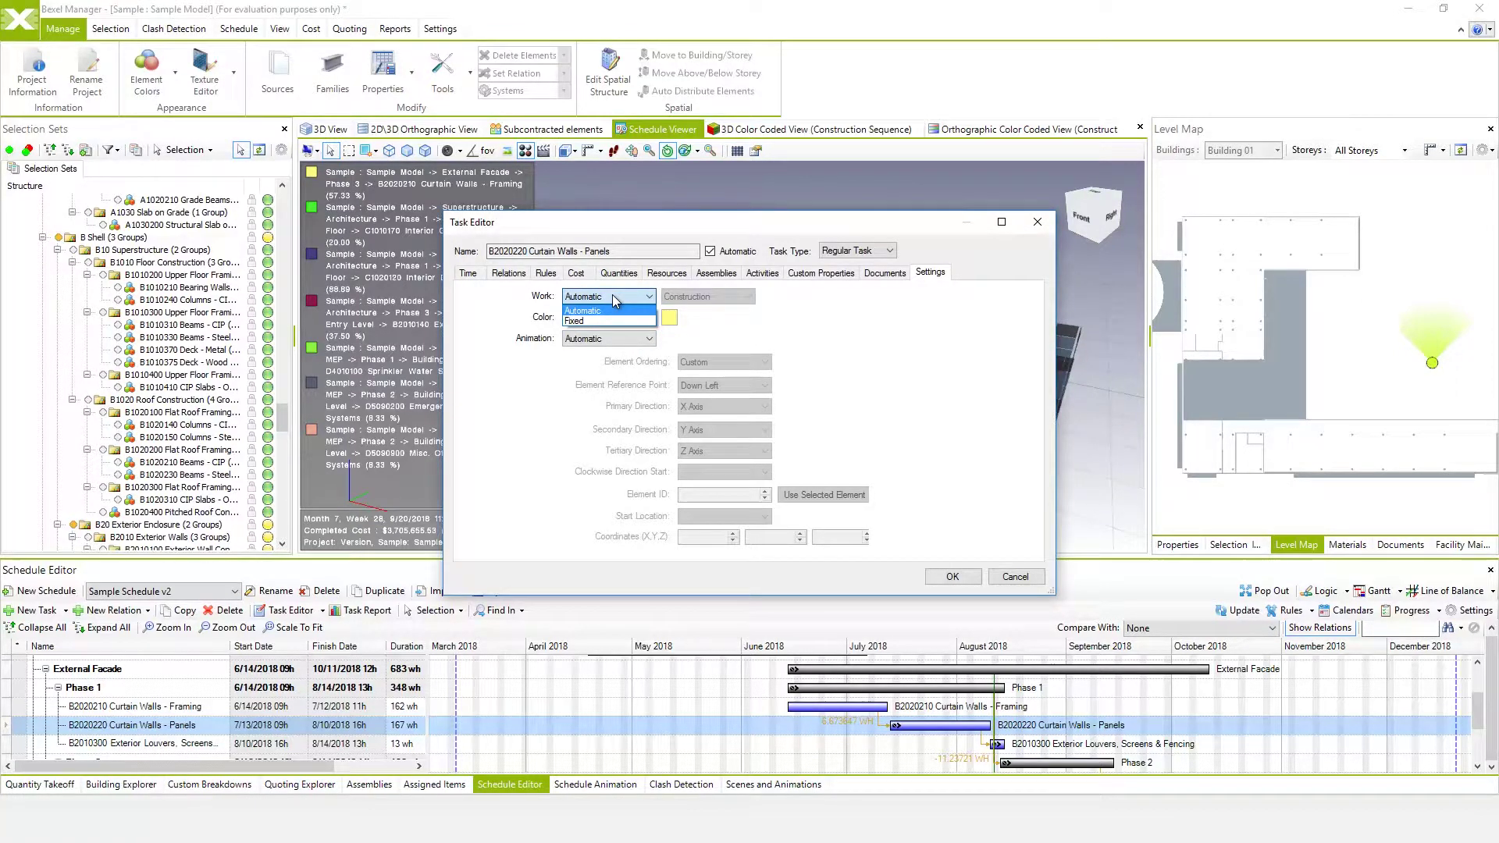
left_click(613, 320)
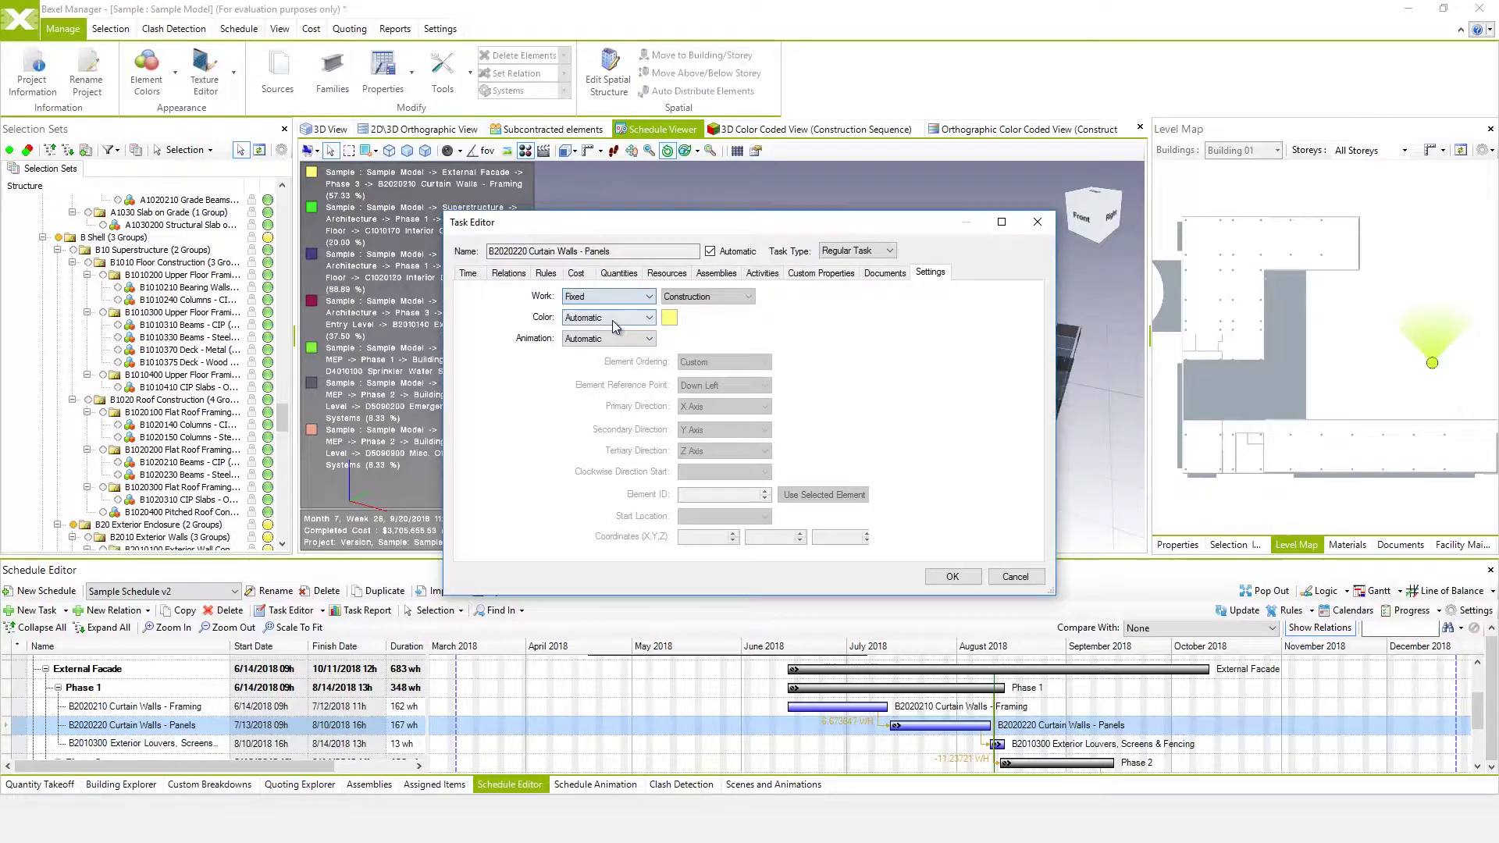
left_click(727, 297)
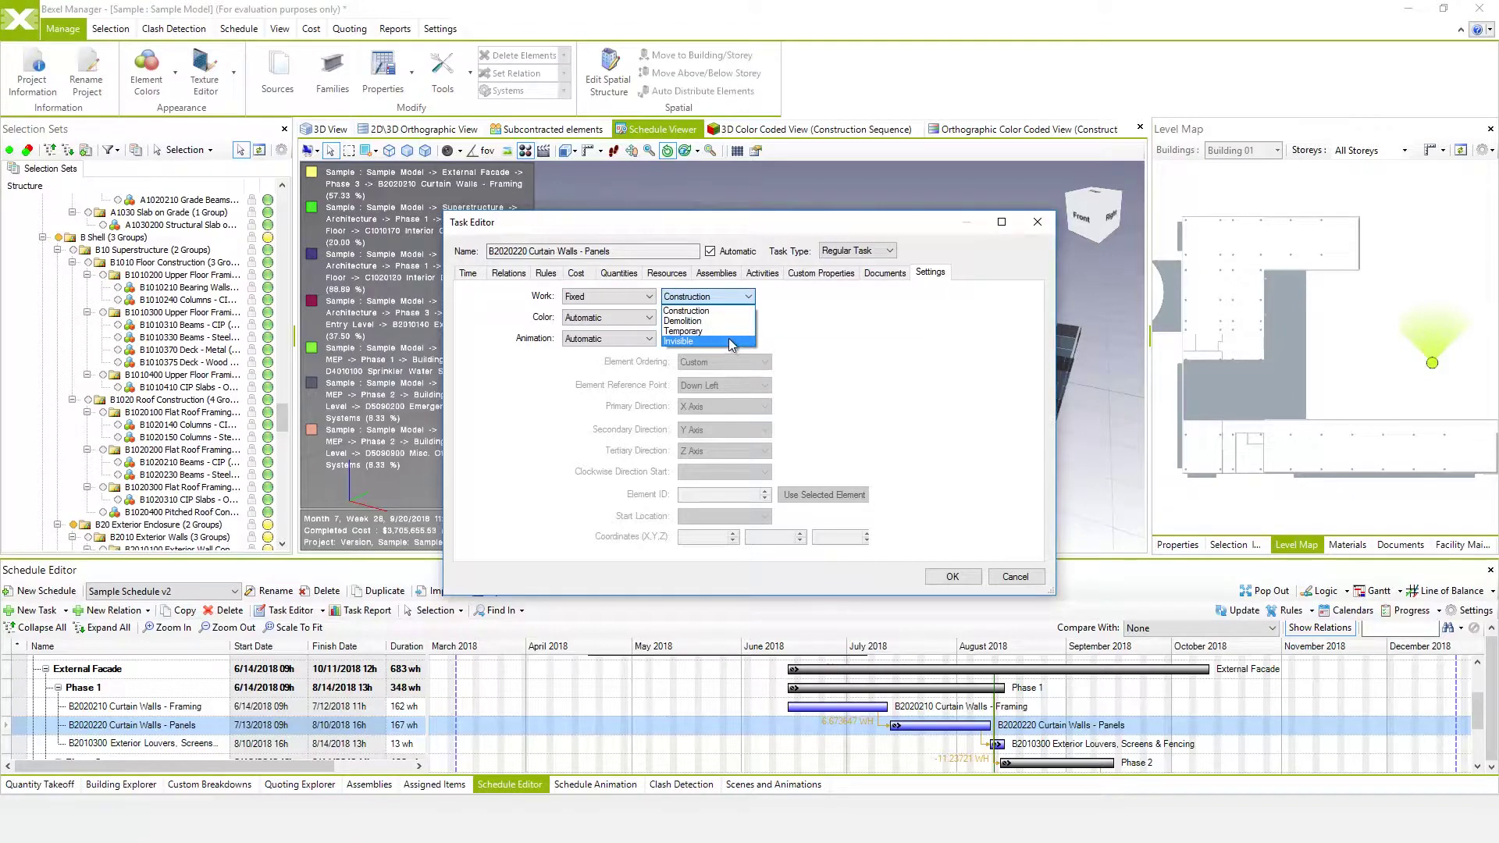
left_click(729, 310)
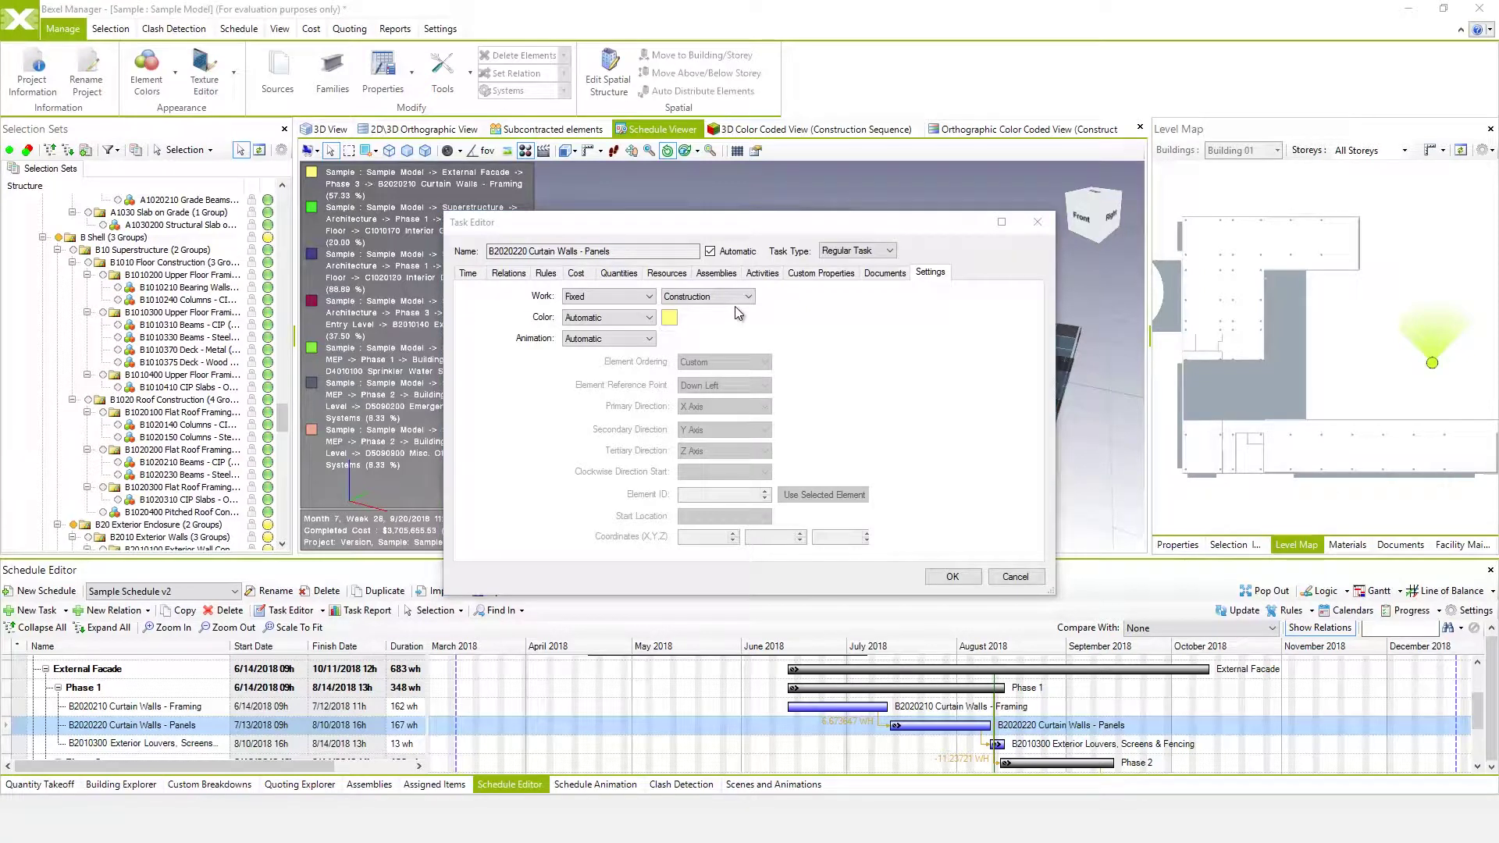
left_click(737, 302)
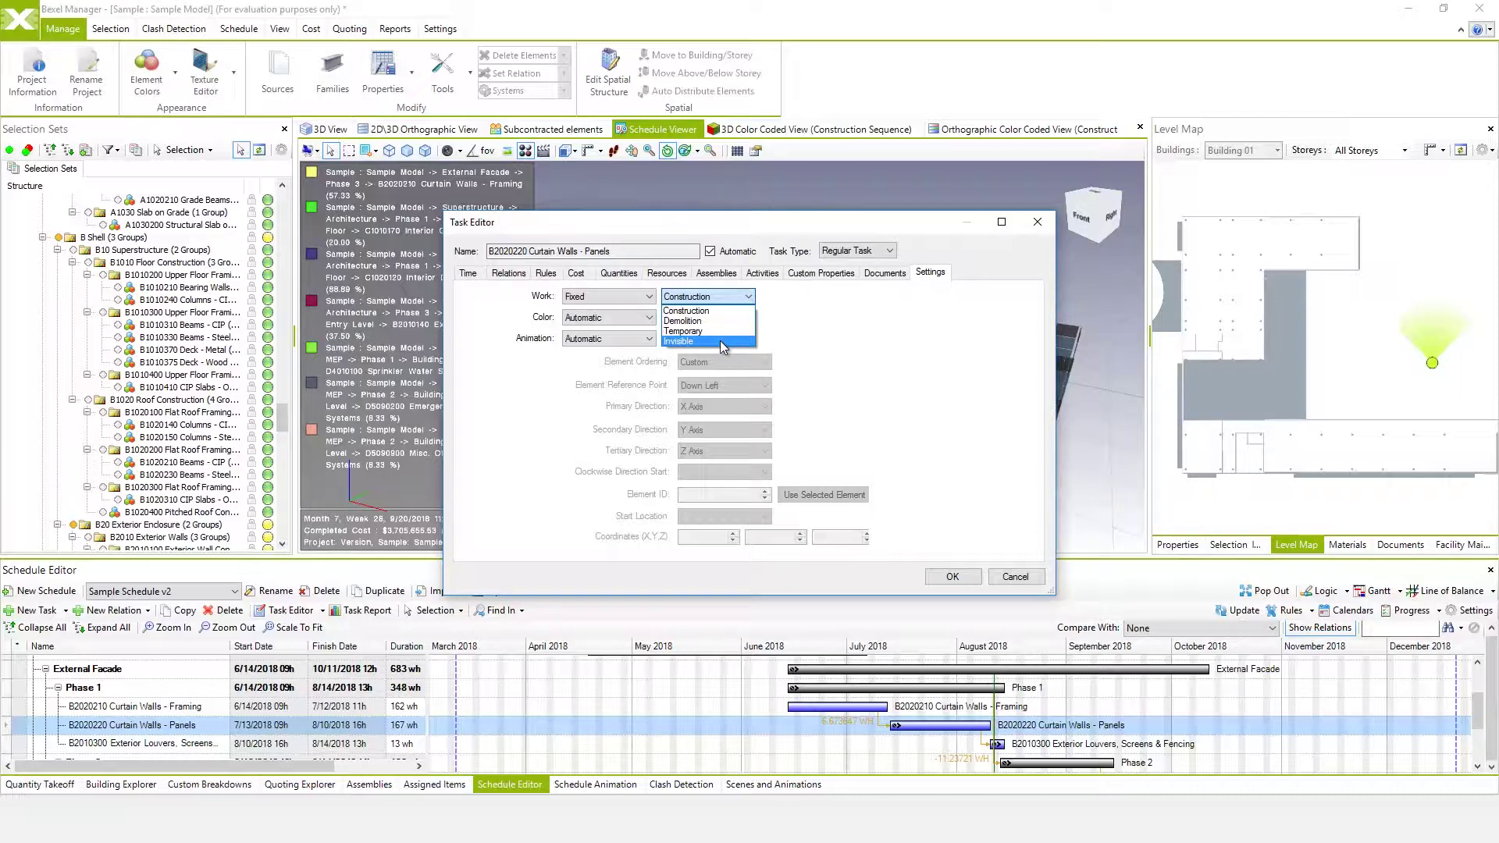
Keep Construction work type, set Color to Fixed yellow, and save the task settings.
left_click(775, 325)
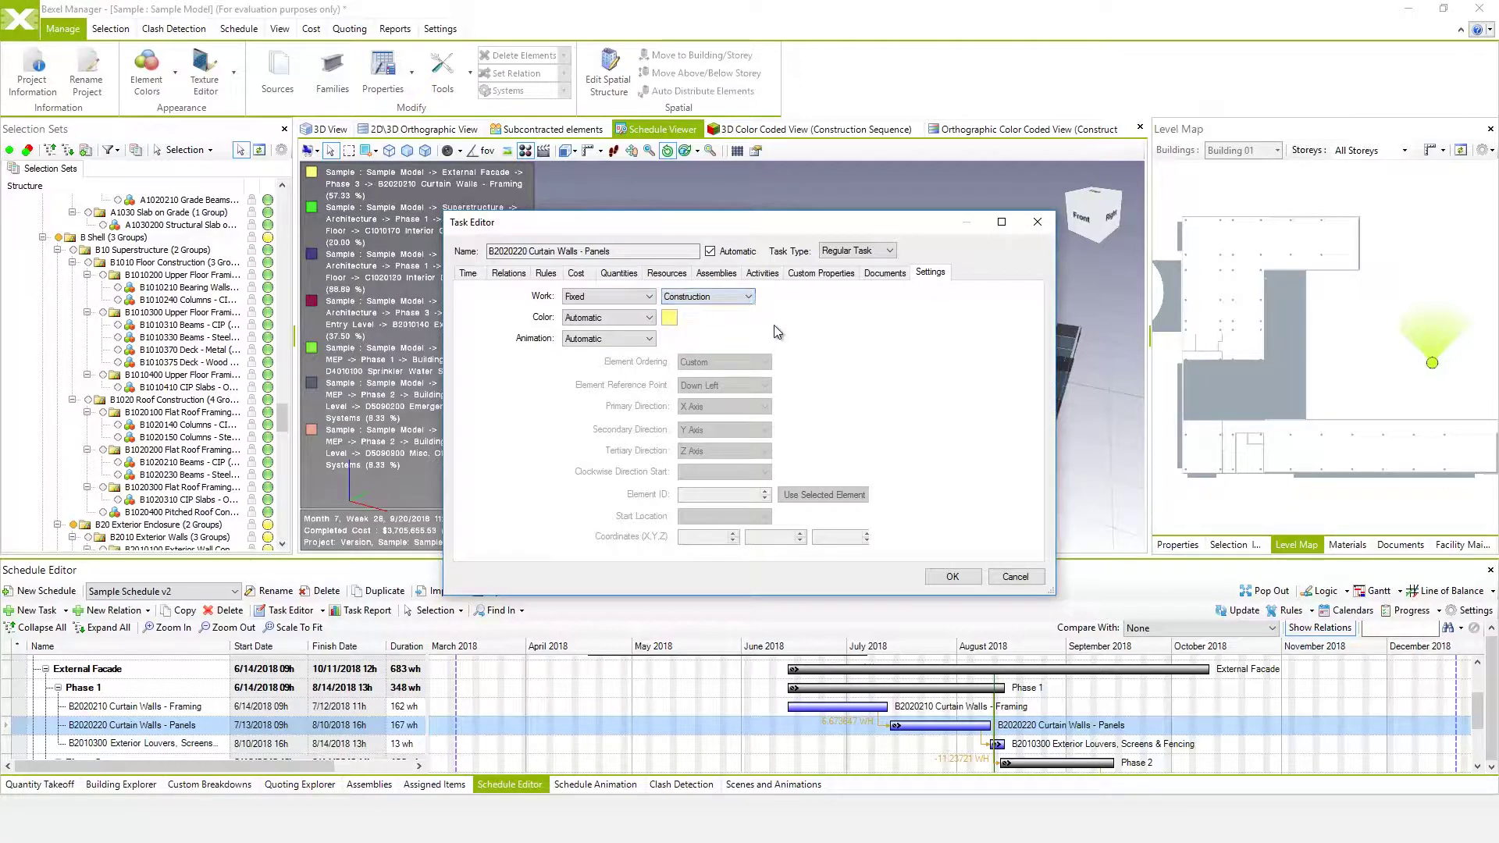
left_click(642, 319)
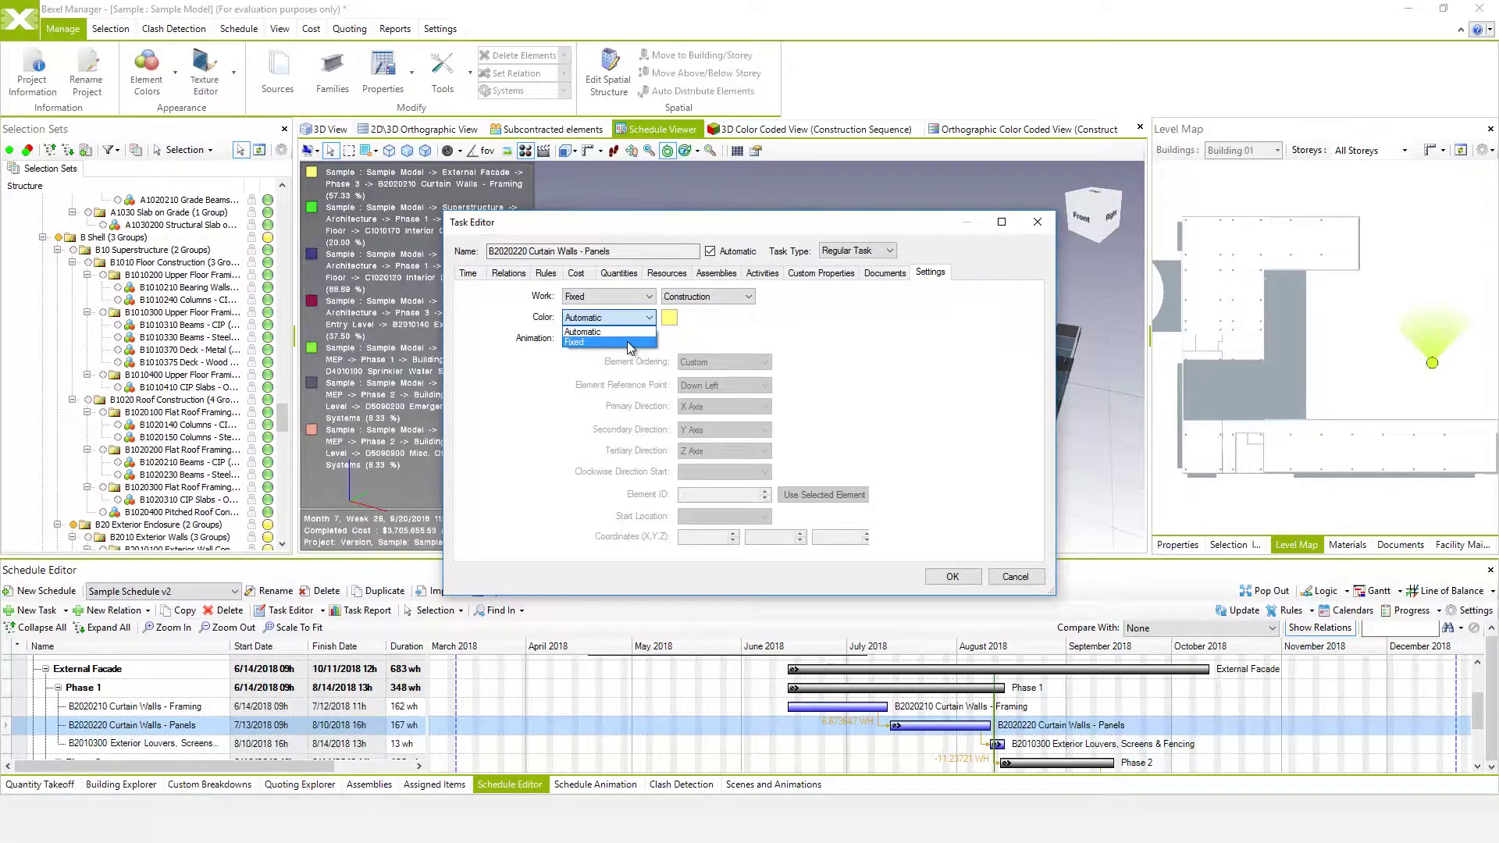
left_click(626, 340)
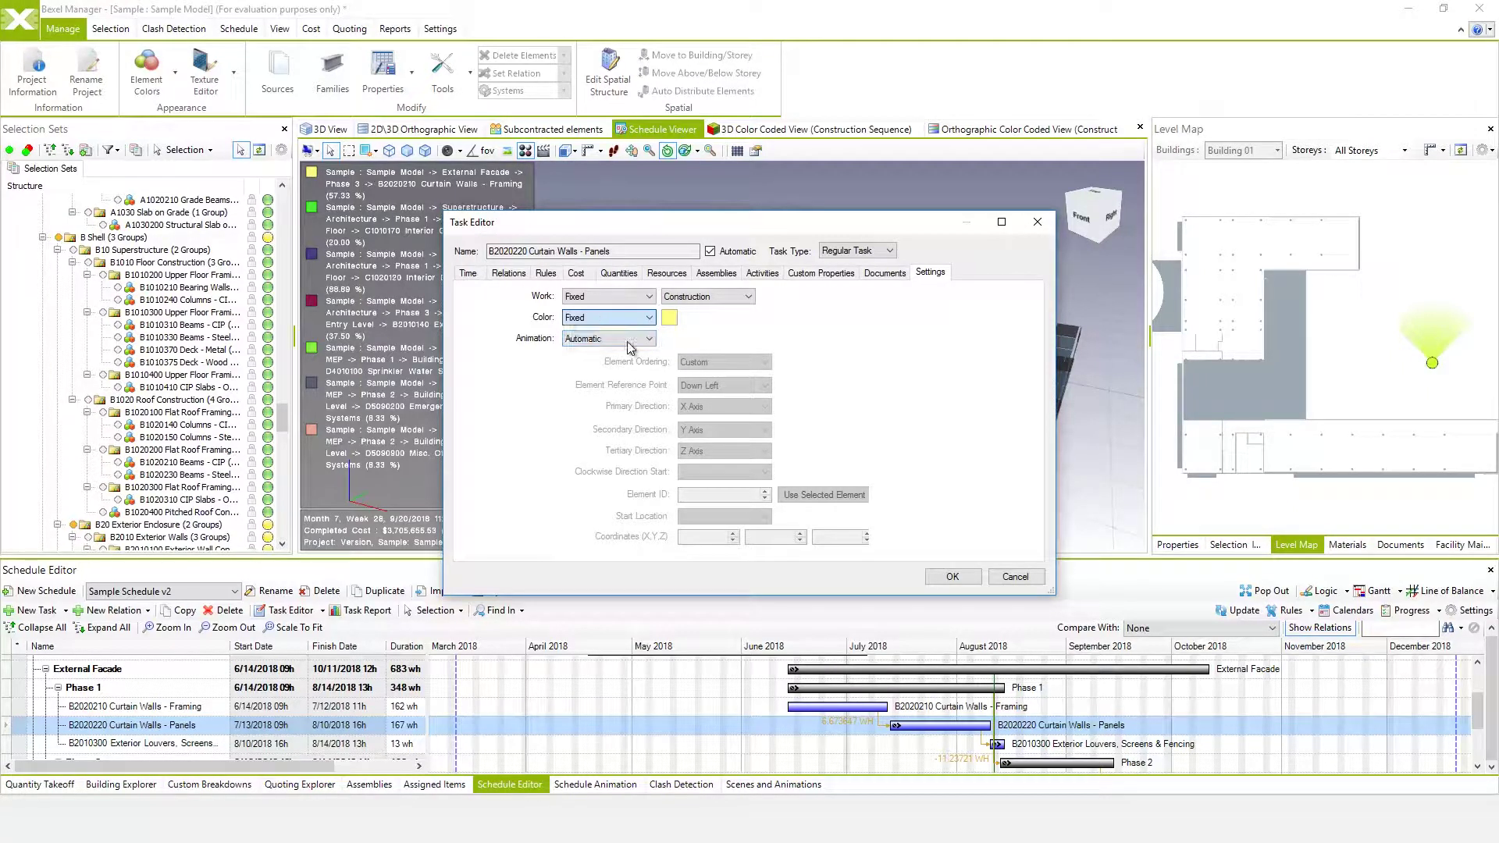
left_click(670, 325)
left_click(698, 283)
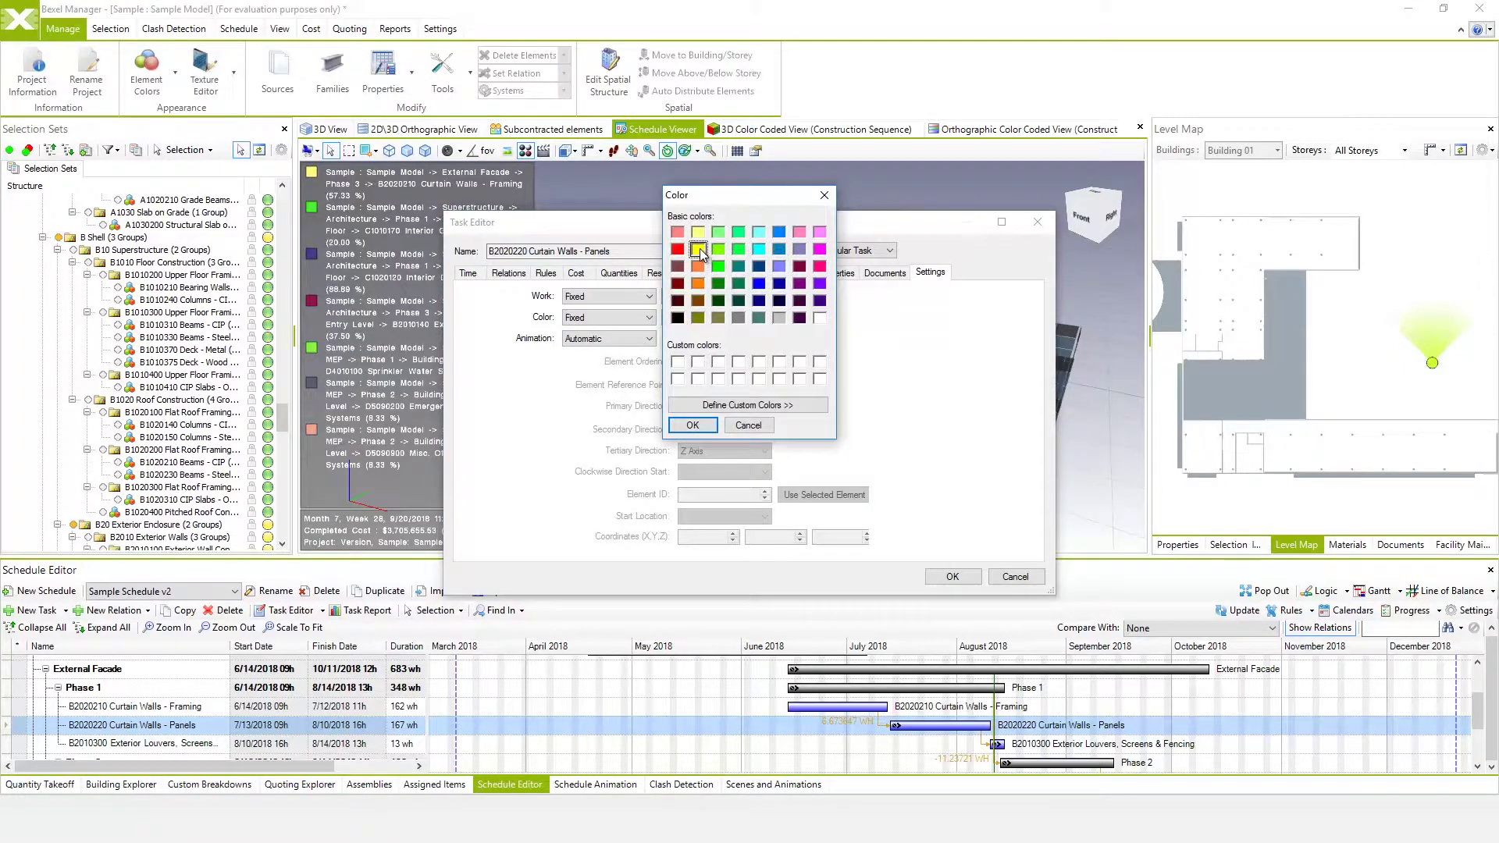
left_click(692, 426)
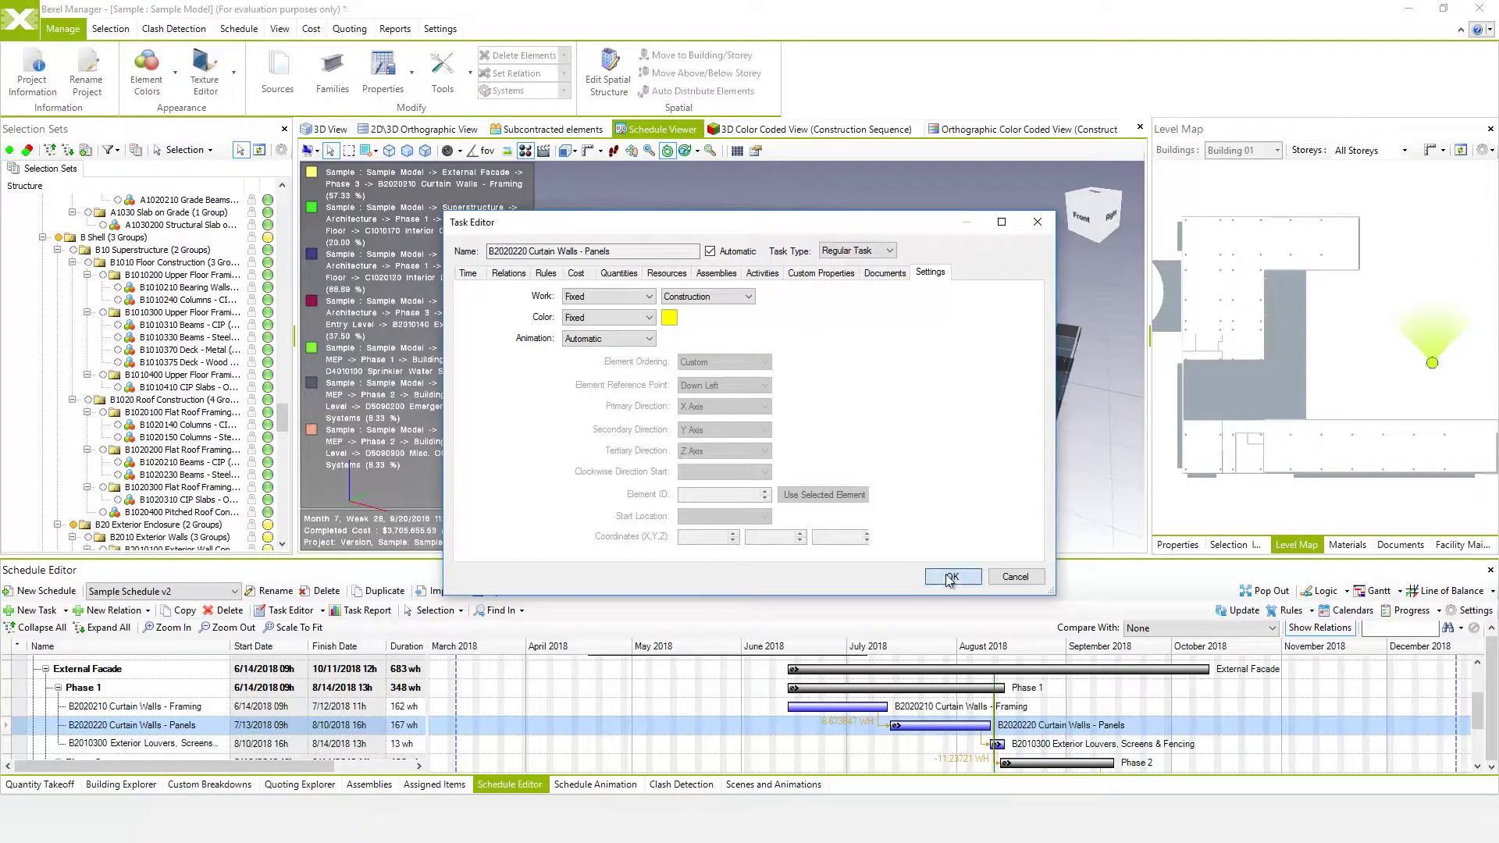
left_click(952, 576)
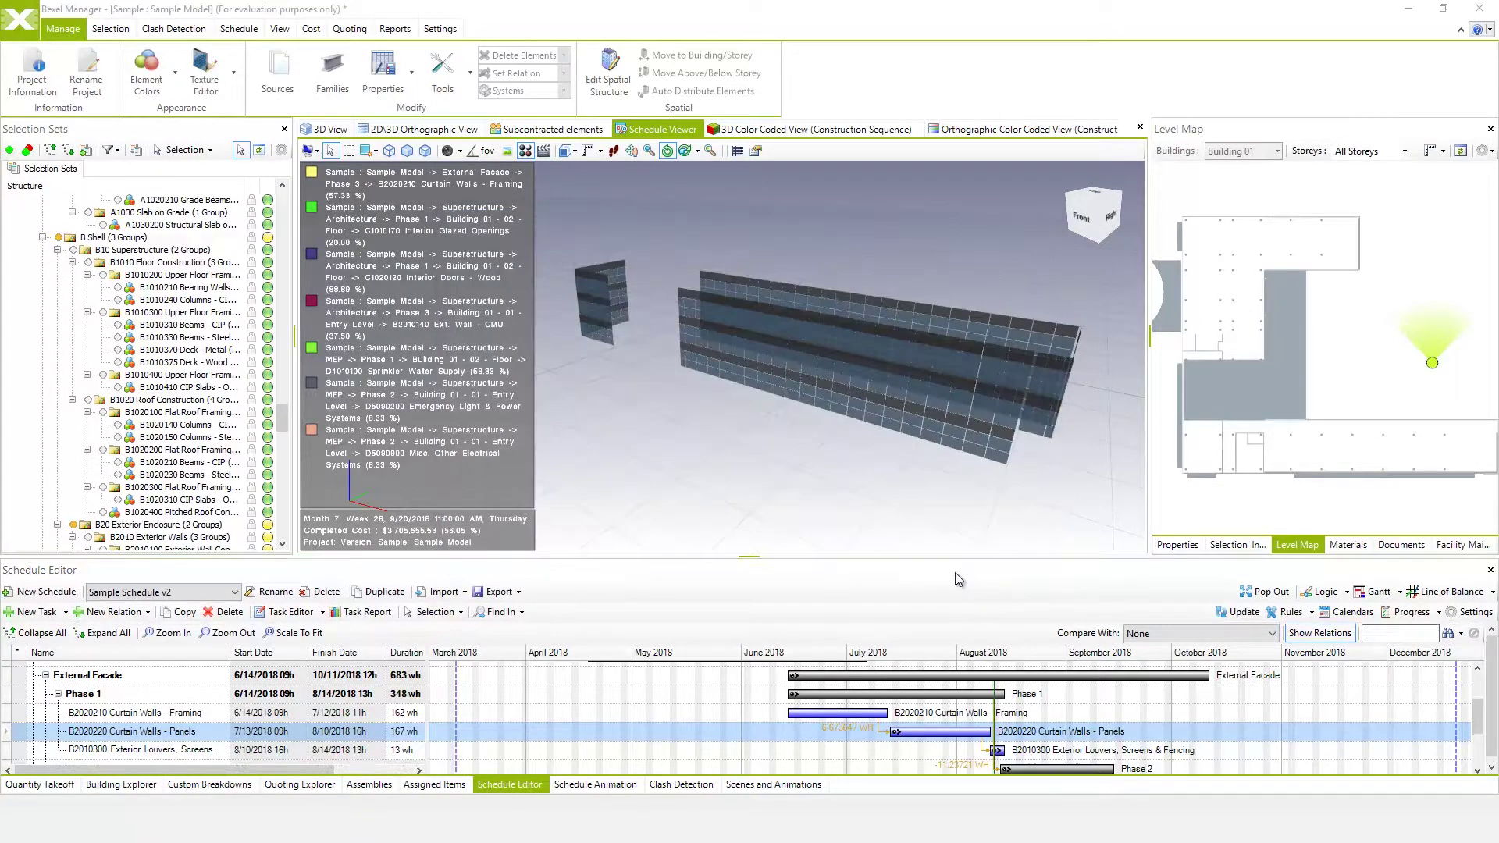
Jump the schedule animation to the panels task's first occurrence, accepting the animation update.
right_click(197, 731)
mouse_move(265, 801)
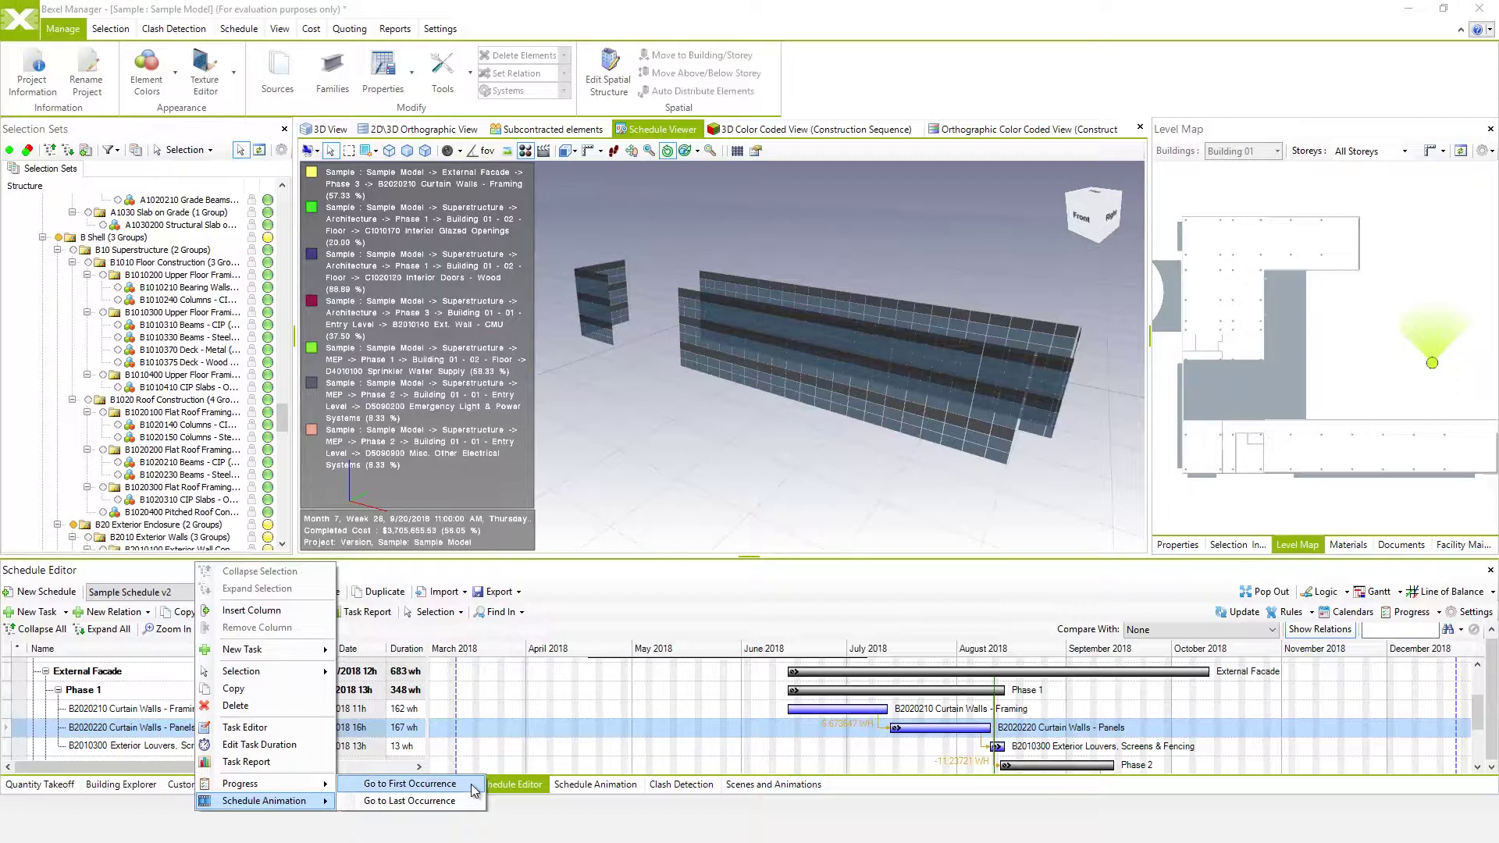
left_click(470, 783)
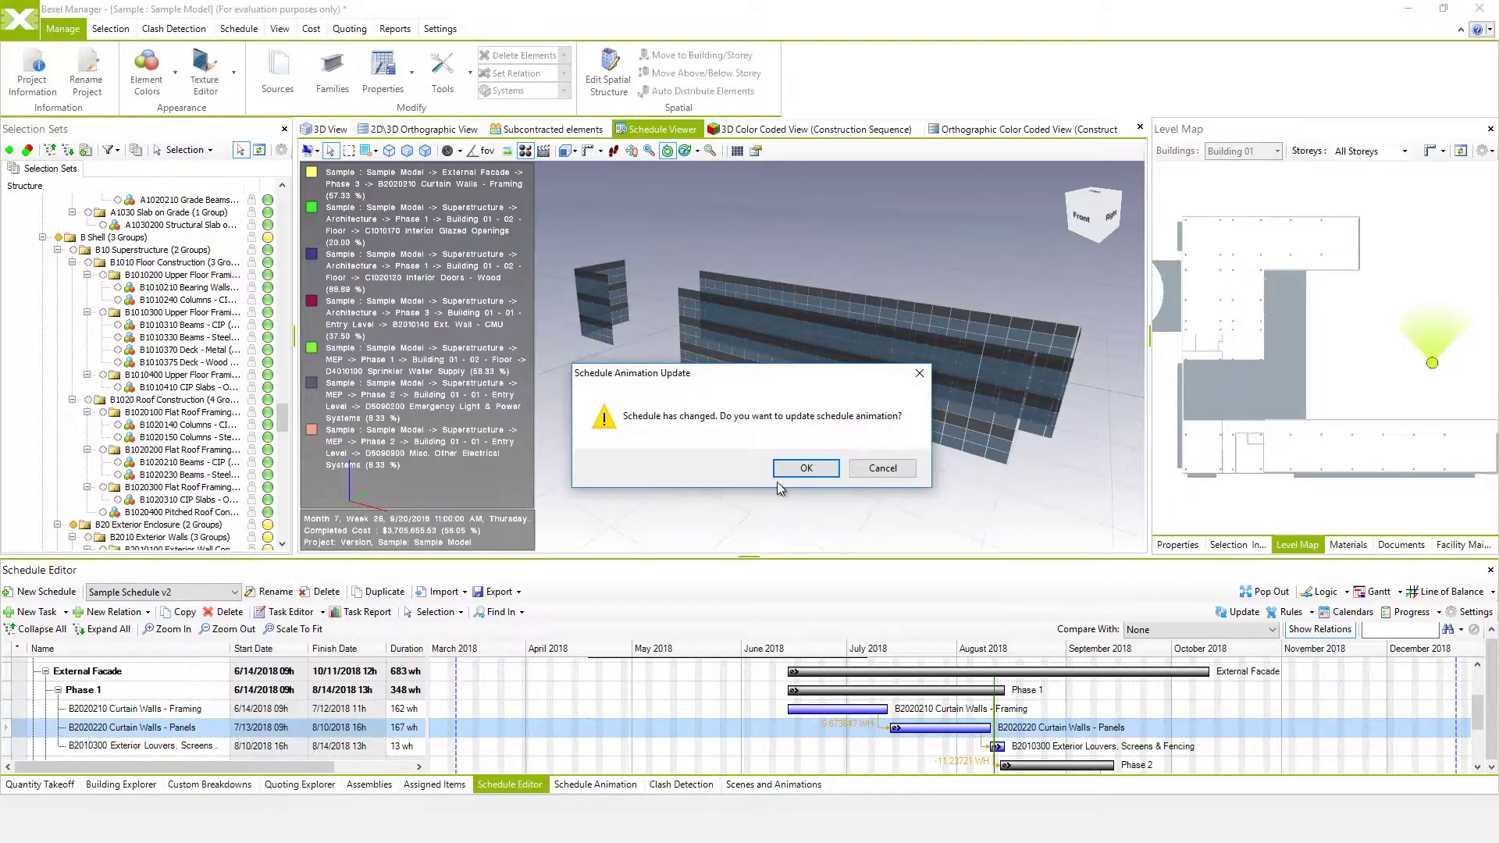
left_click(794, 470)
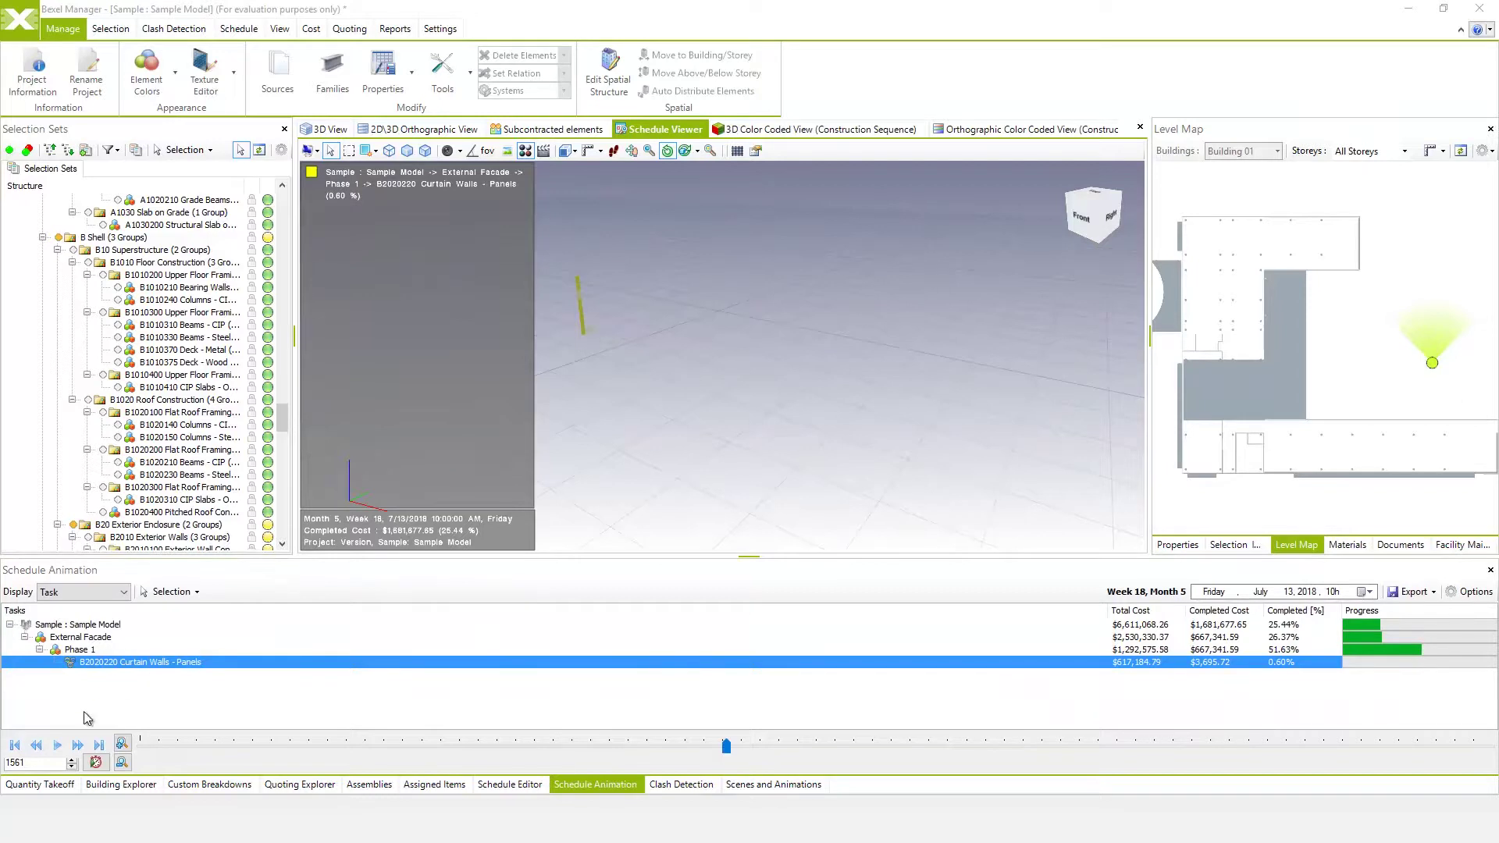
Play the animation until 10 August 2018 with panels 99.40% complete, then stop.
left_click(58, 746)
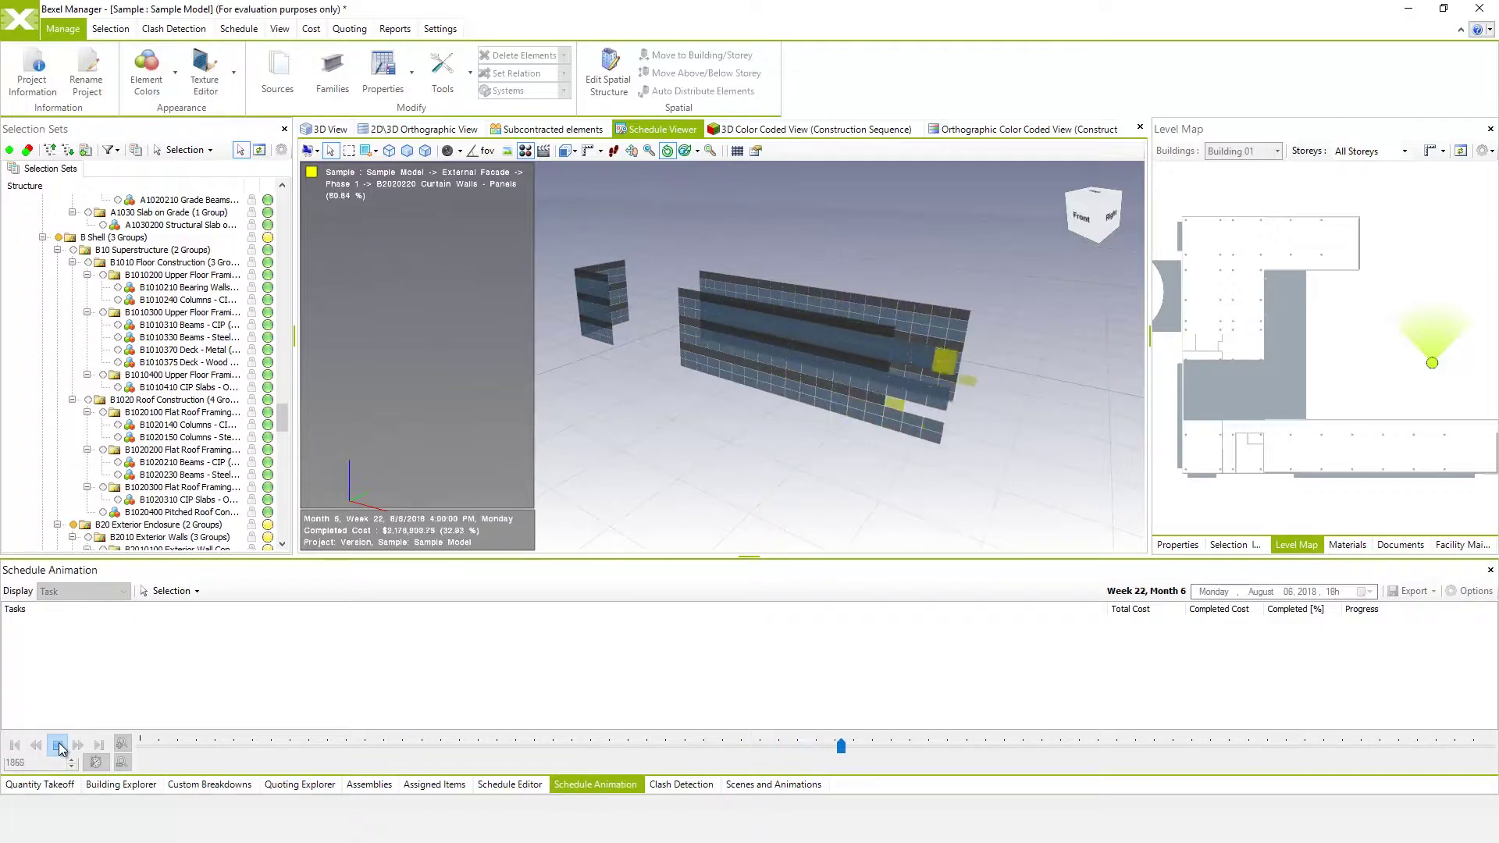
left_click(60, 746)
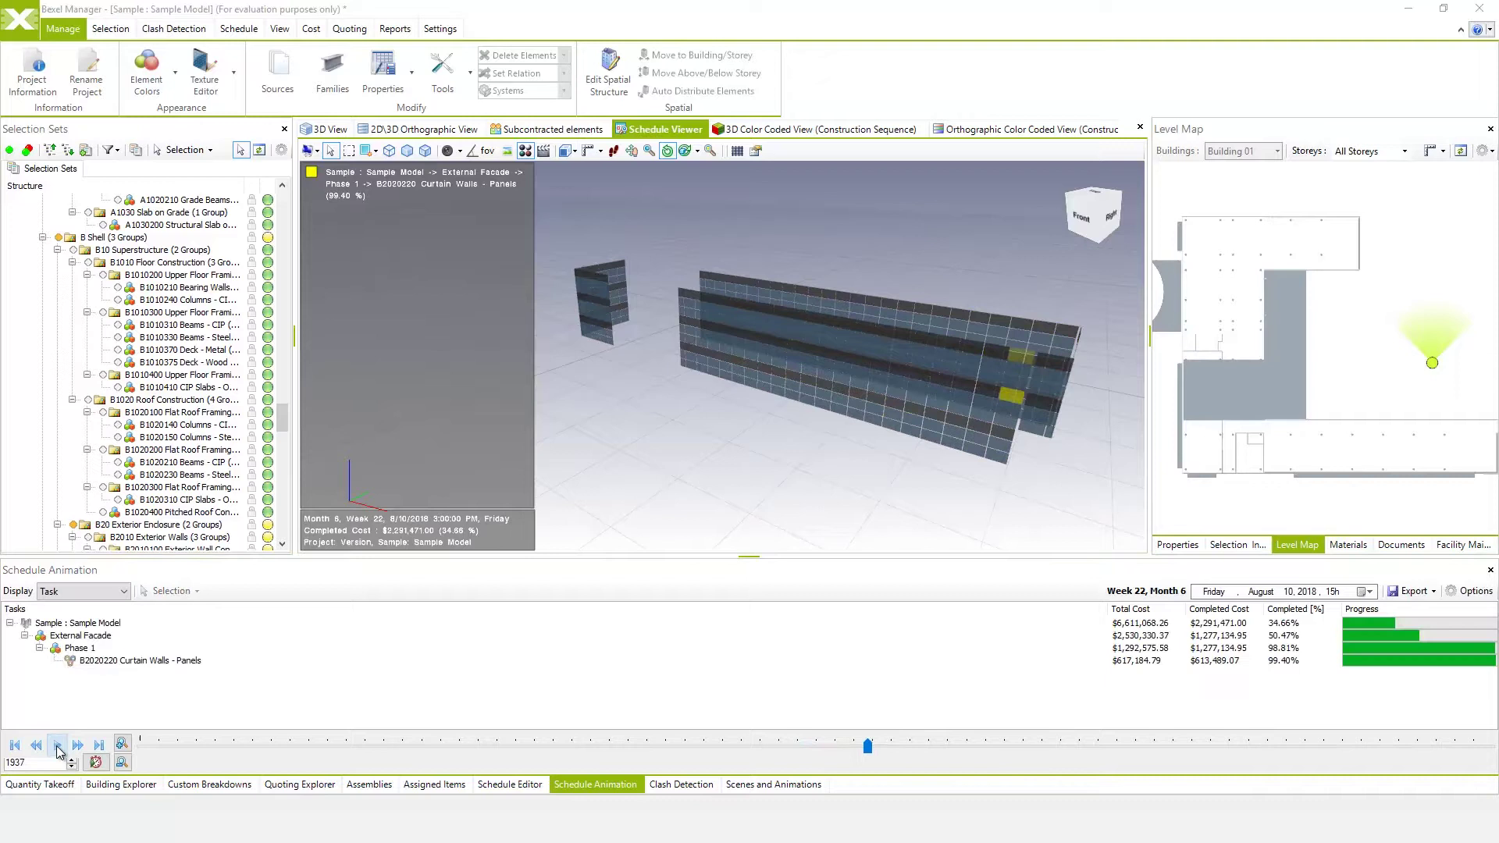
right_click(148, 662)
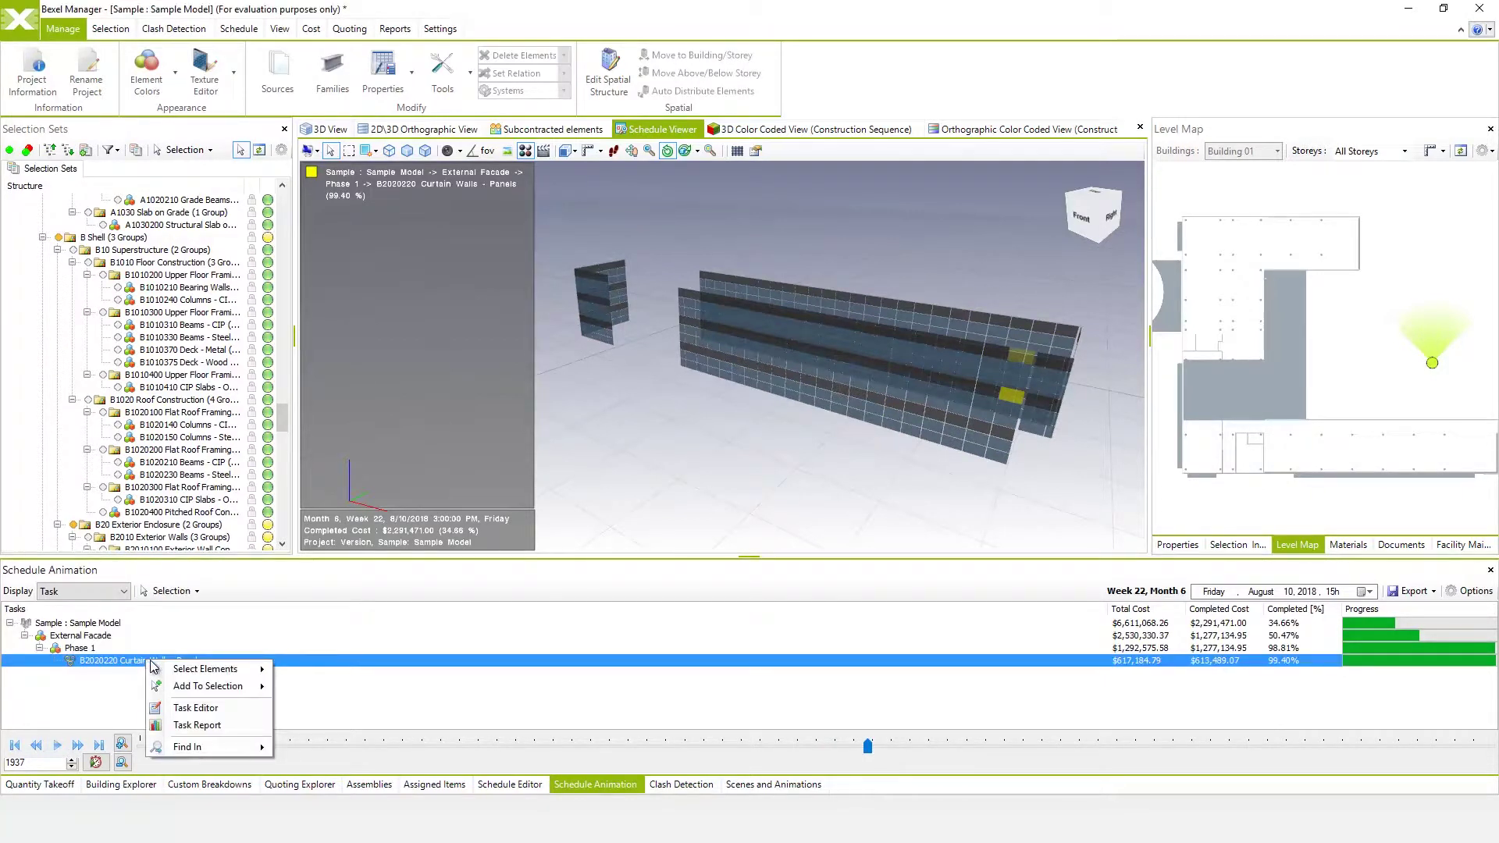
Set the panels task's animation mode to Fixed and element ordering to None.
left_click(202, 710)
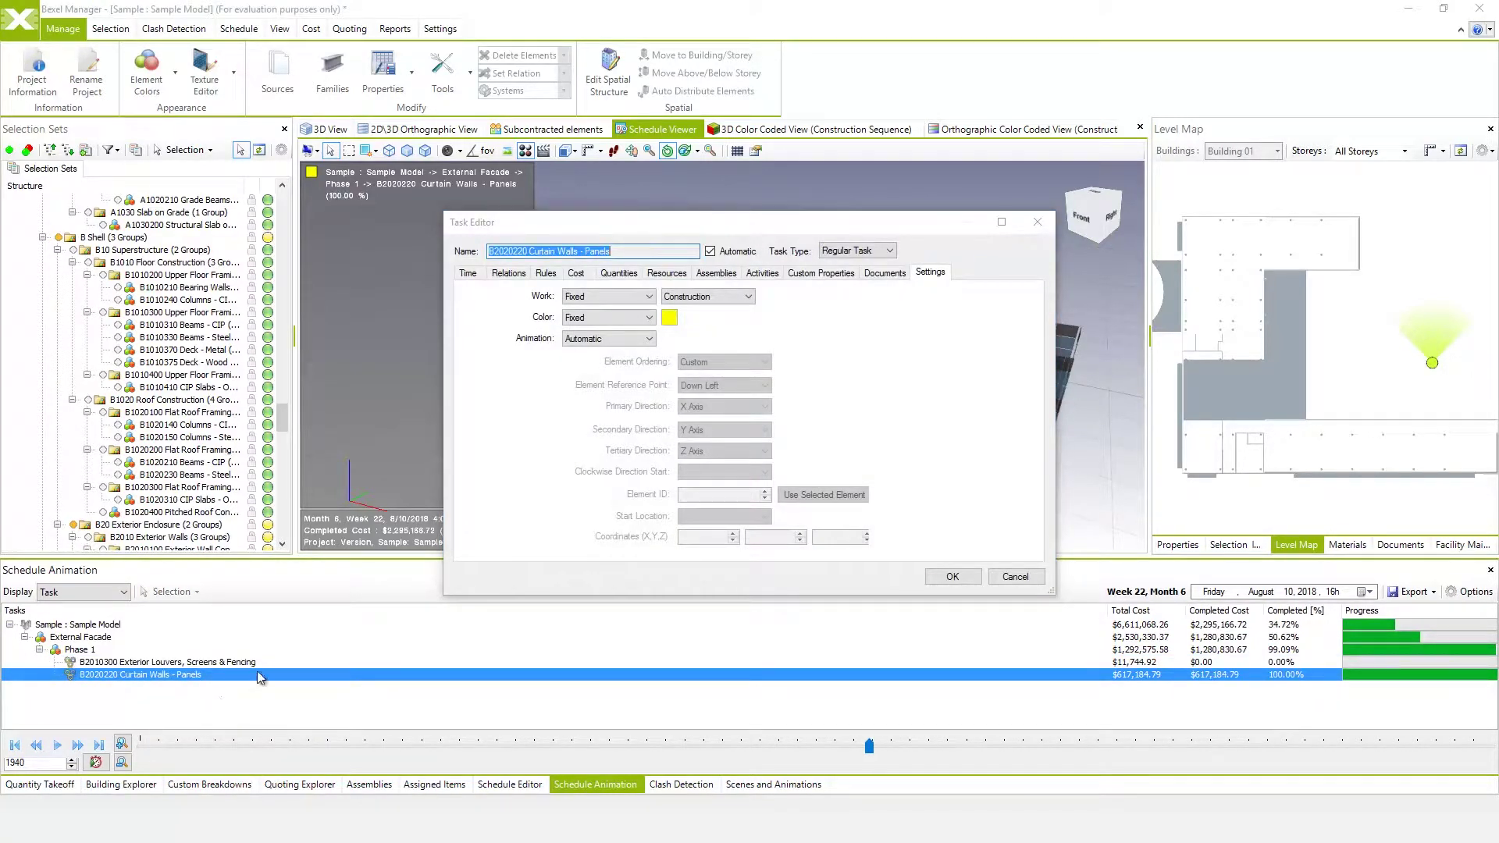
left_click(617, 339)
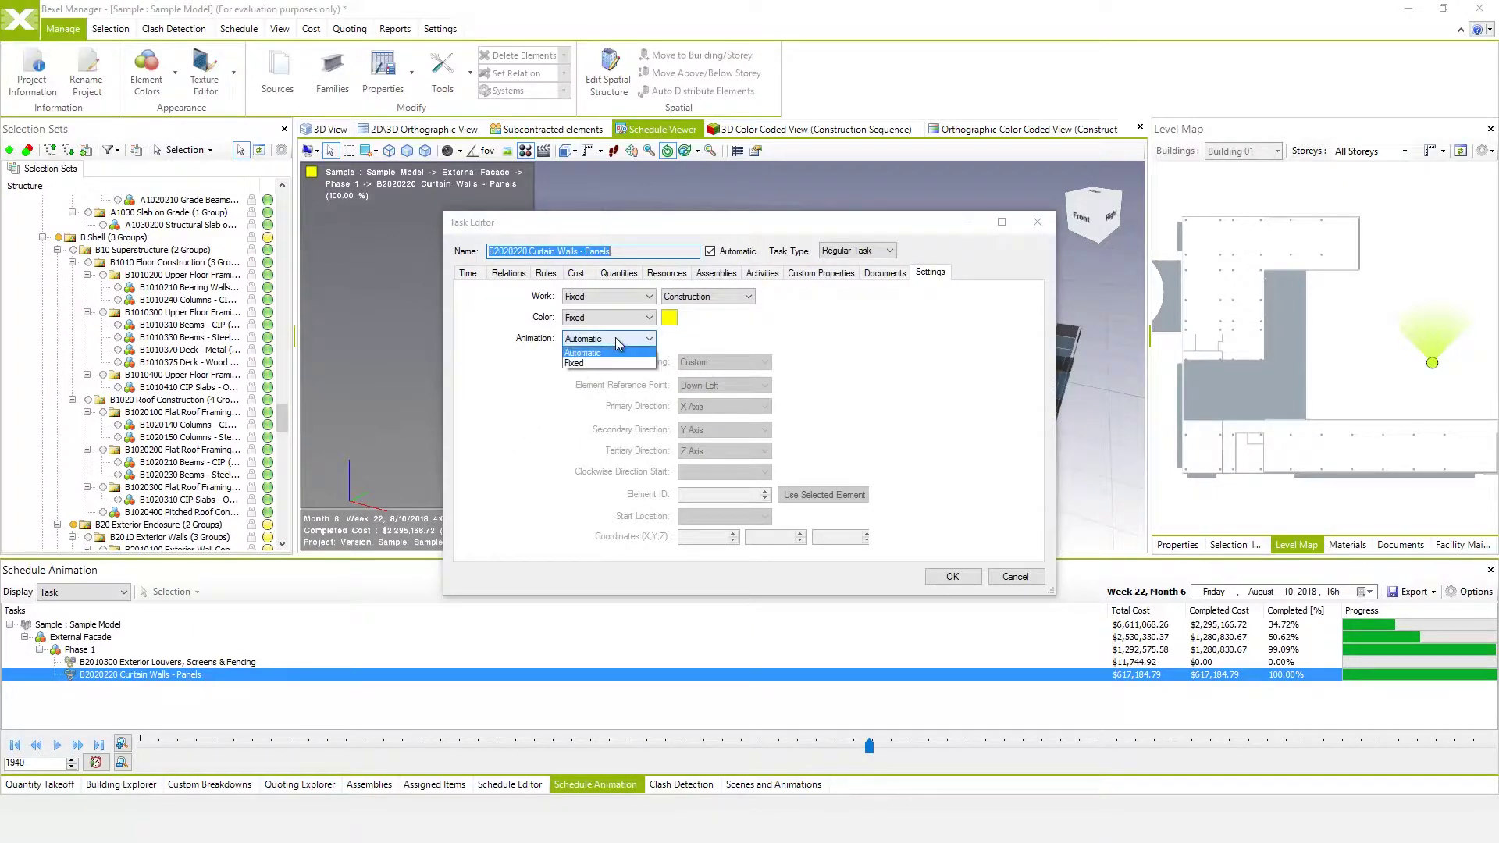
left_click(621, 363)
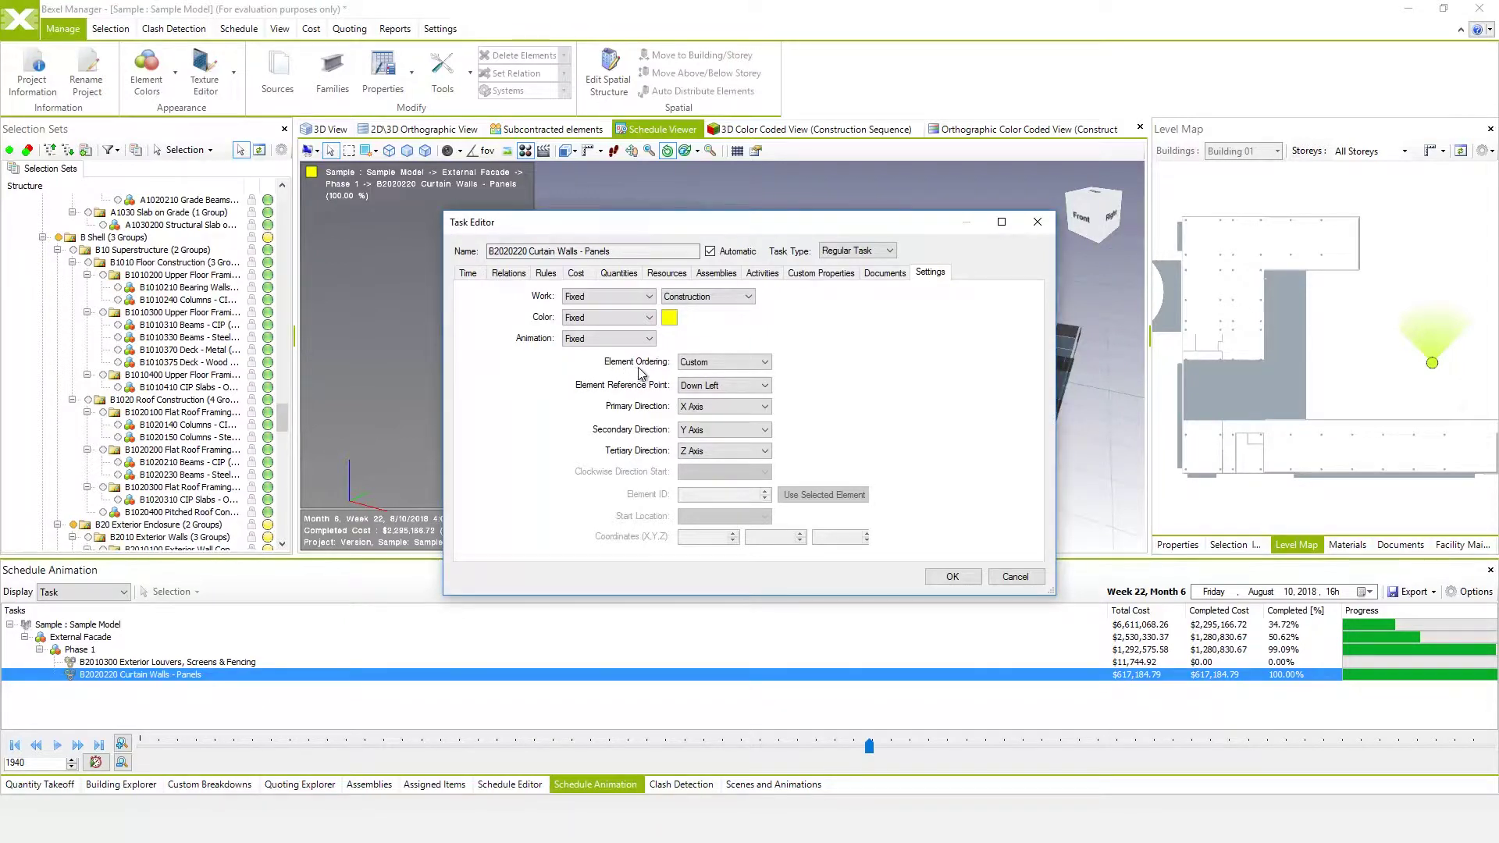
left_click(761, 364)
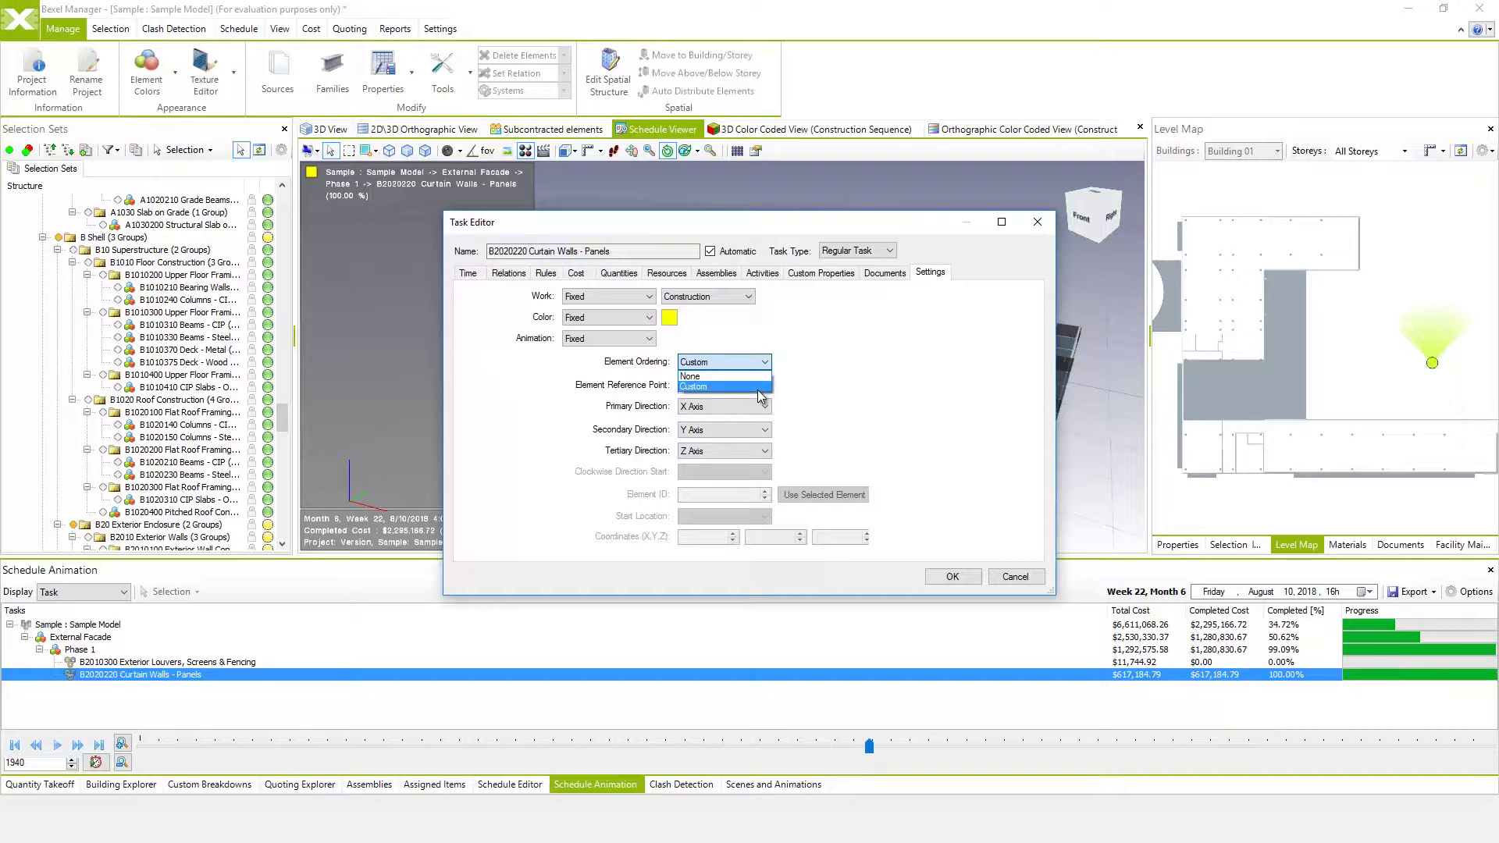
left_click(763, 377)
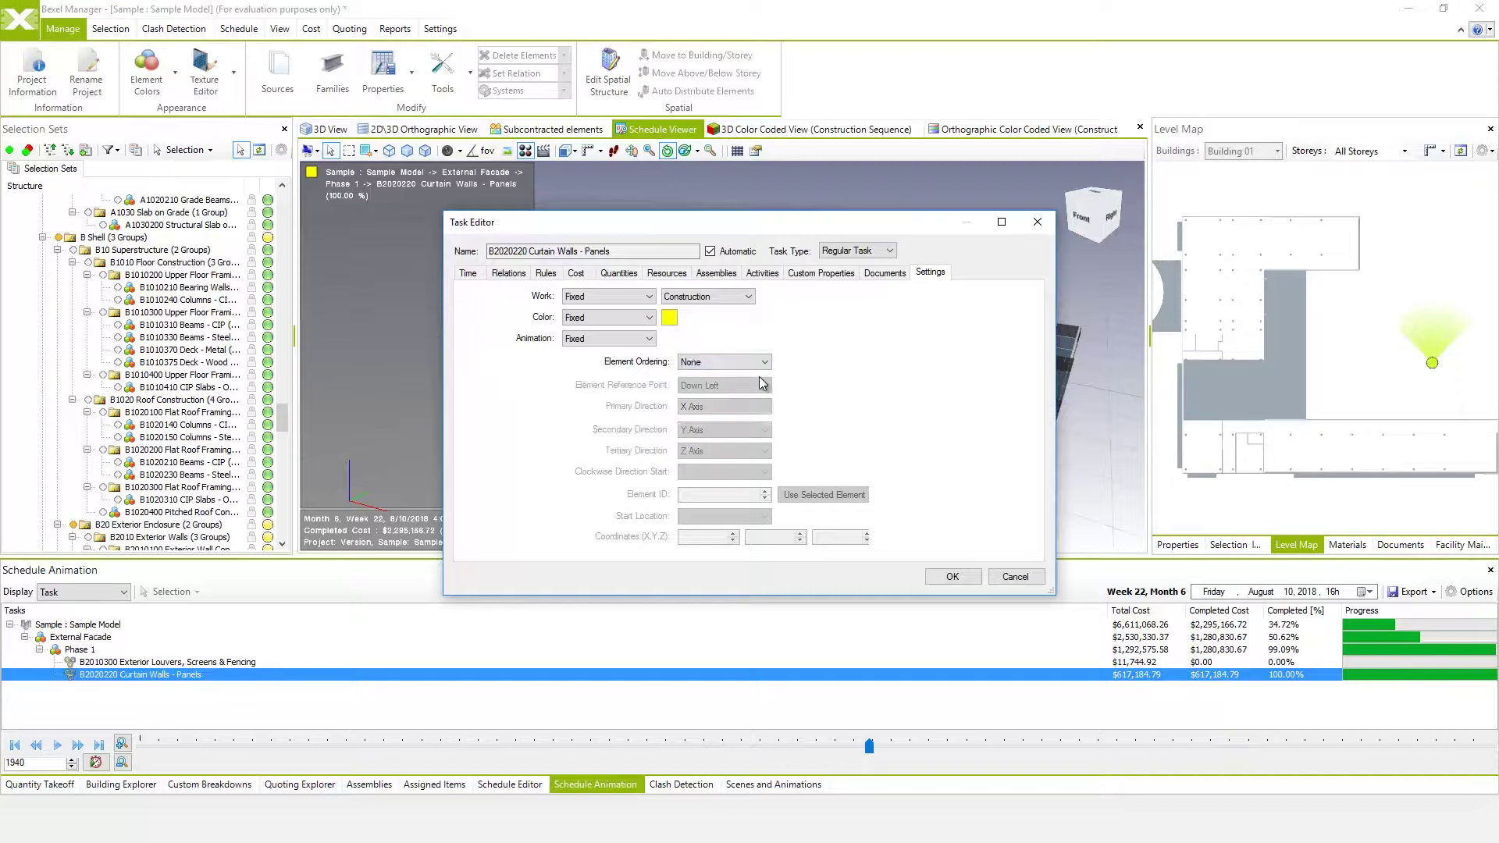
left_click(940, 577)
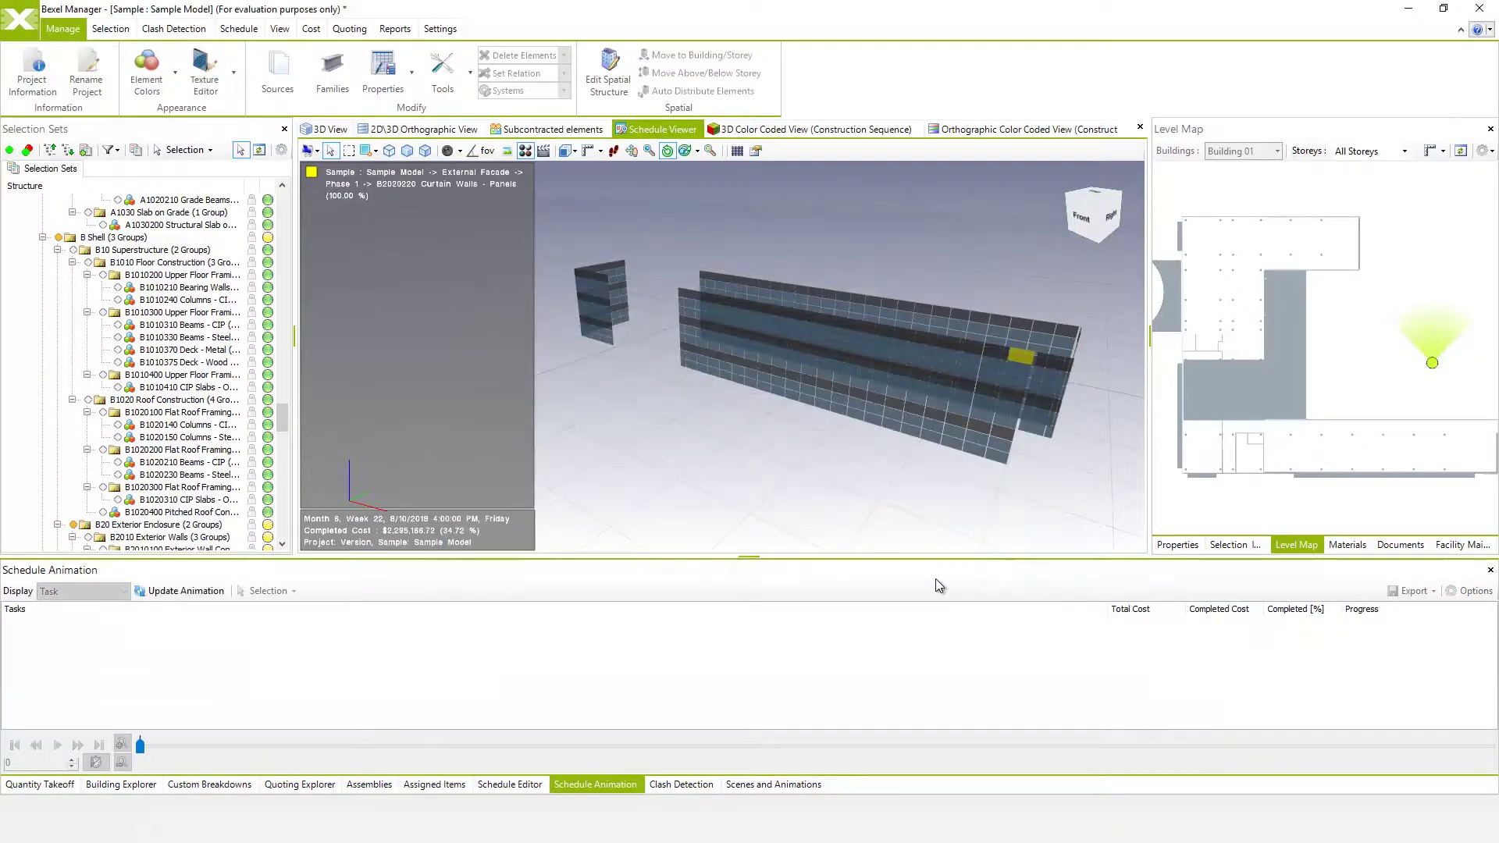
Update the animation and jump to the panels task's first occurrence.
left_click(179, 591)
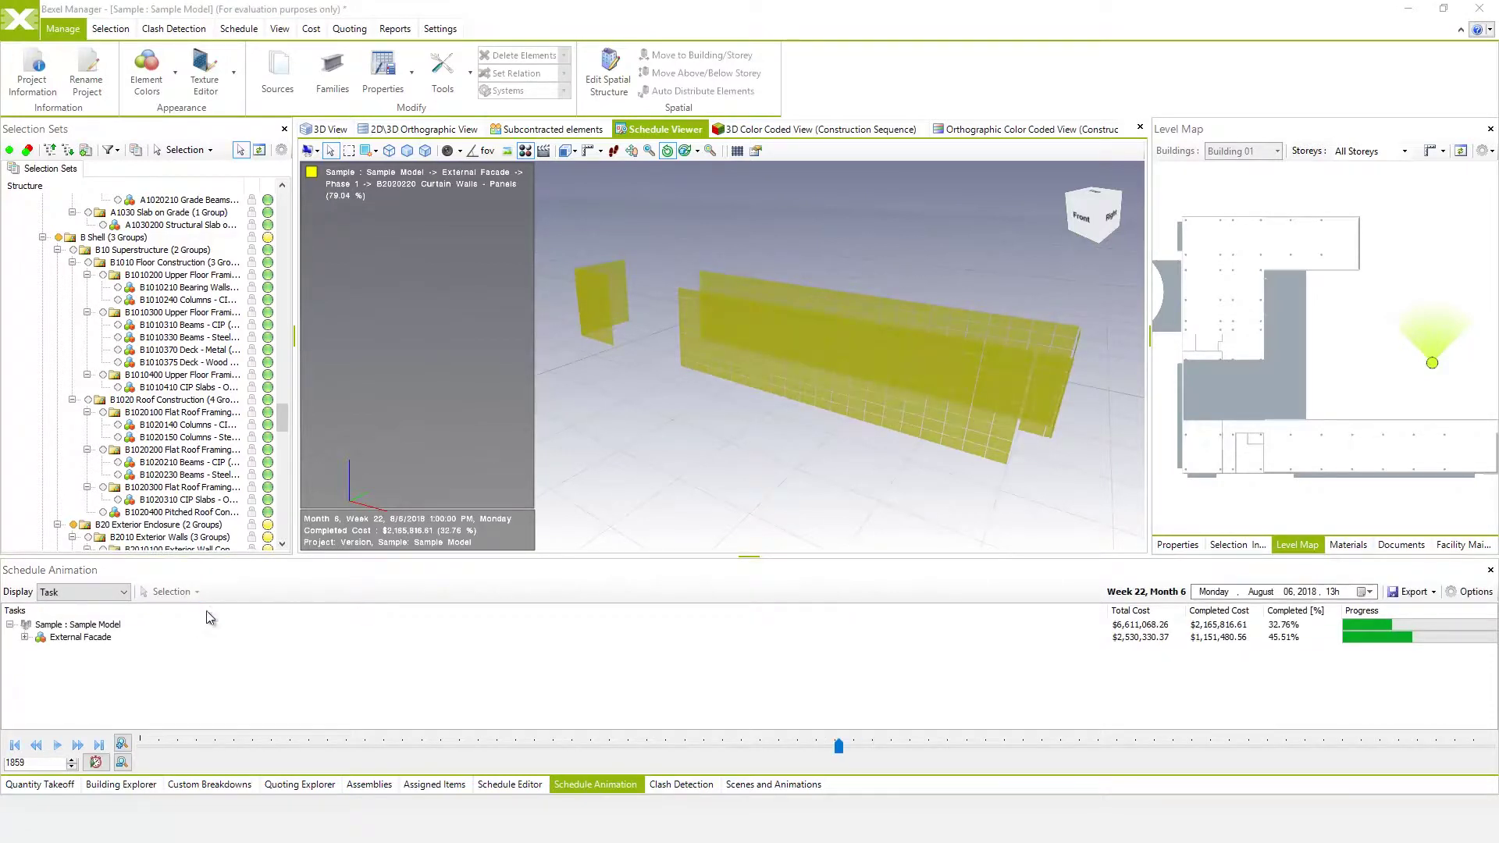
left_click(515, 784)
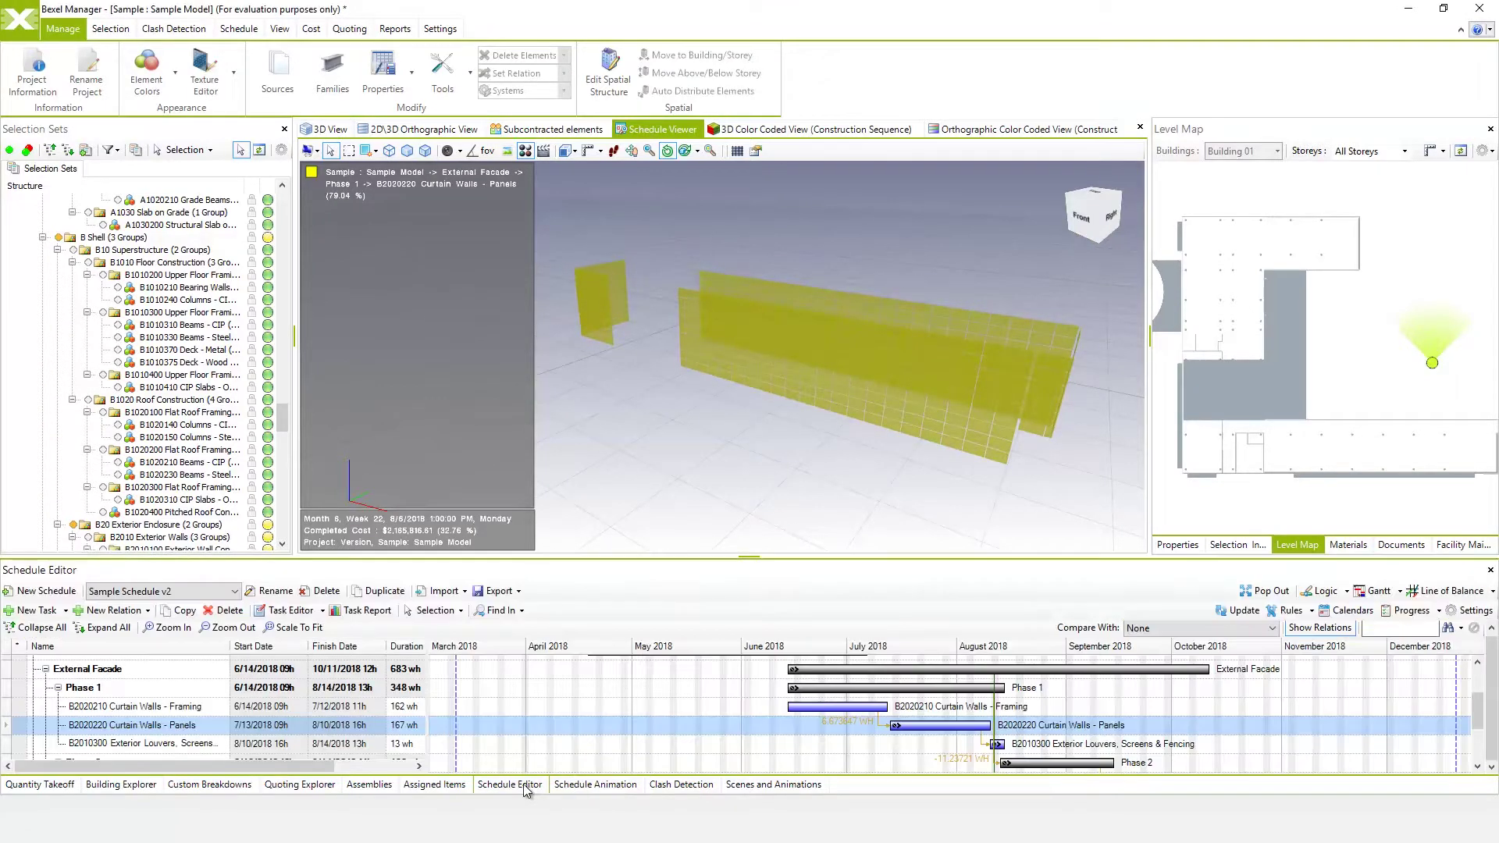
right_click(217, 724)
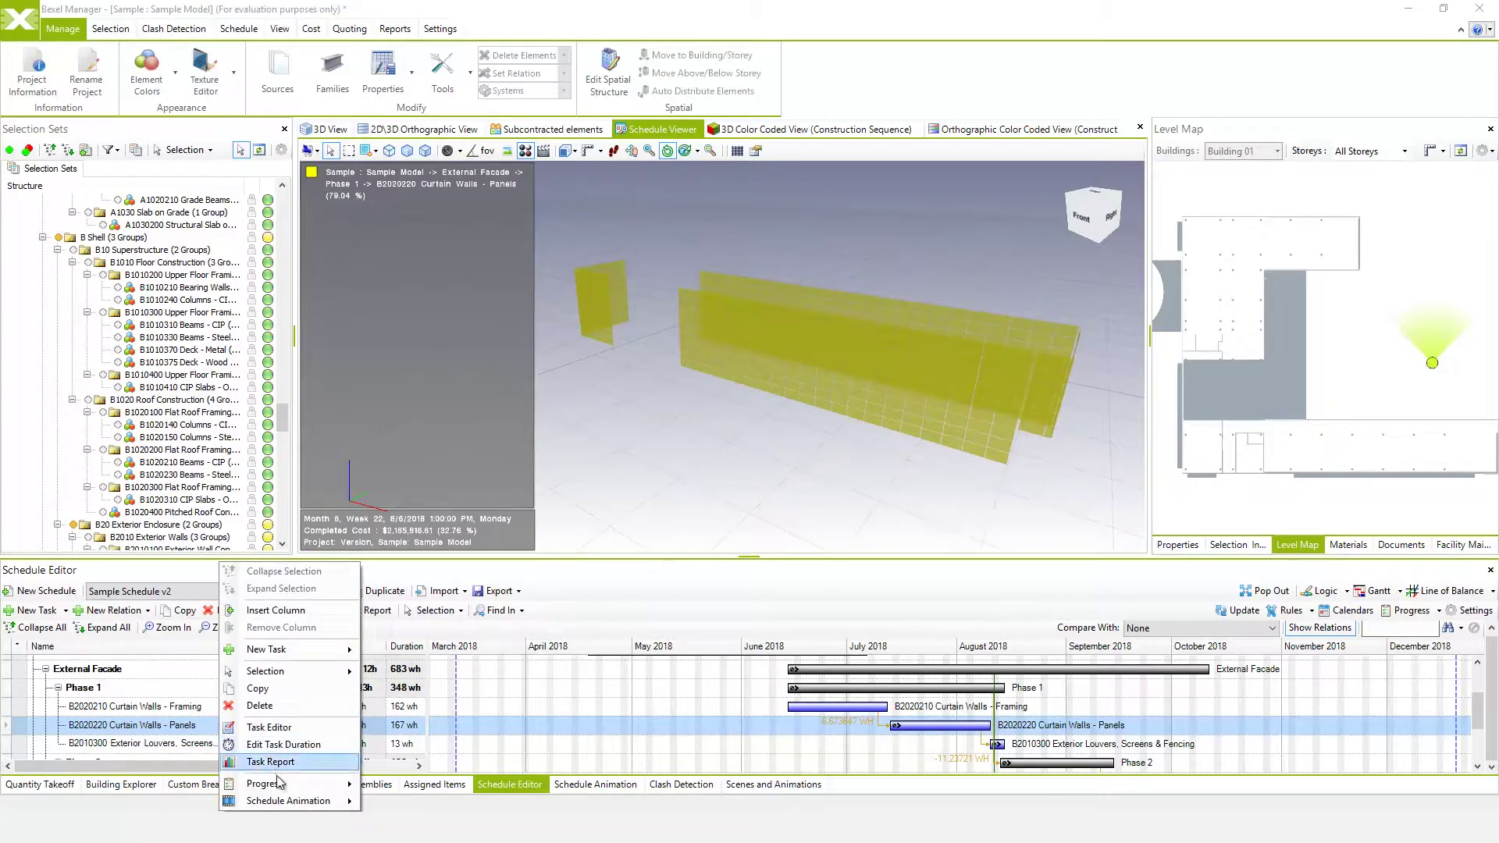
mouse_move(288, 799)
left_click(426, 784)
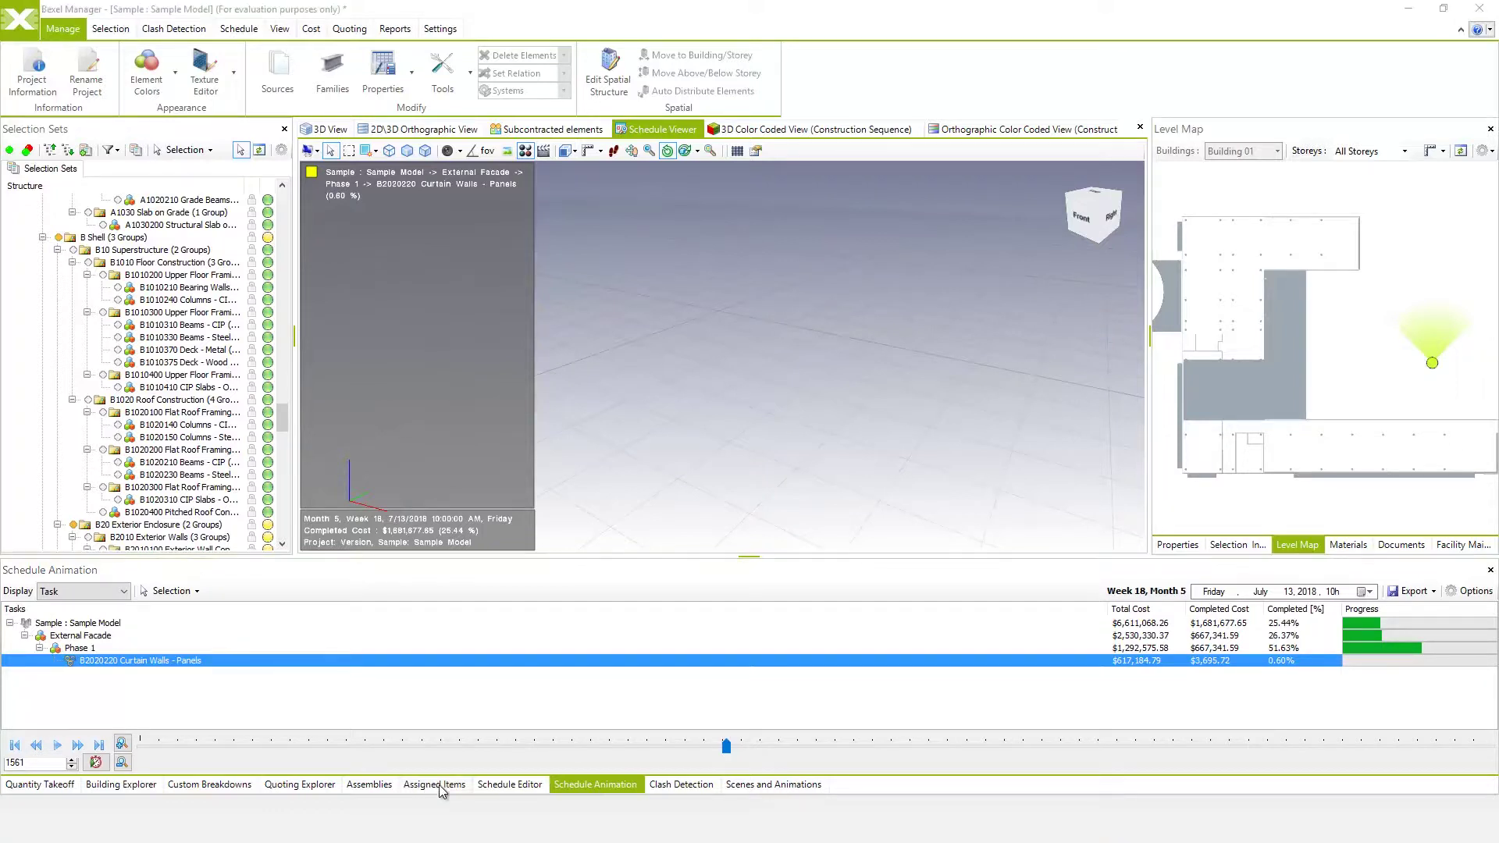
Play the yellow panels animation to 13 August 2018, stop, and return to the Gantt chart.
left_click(59, 746)
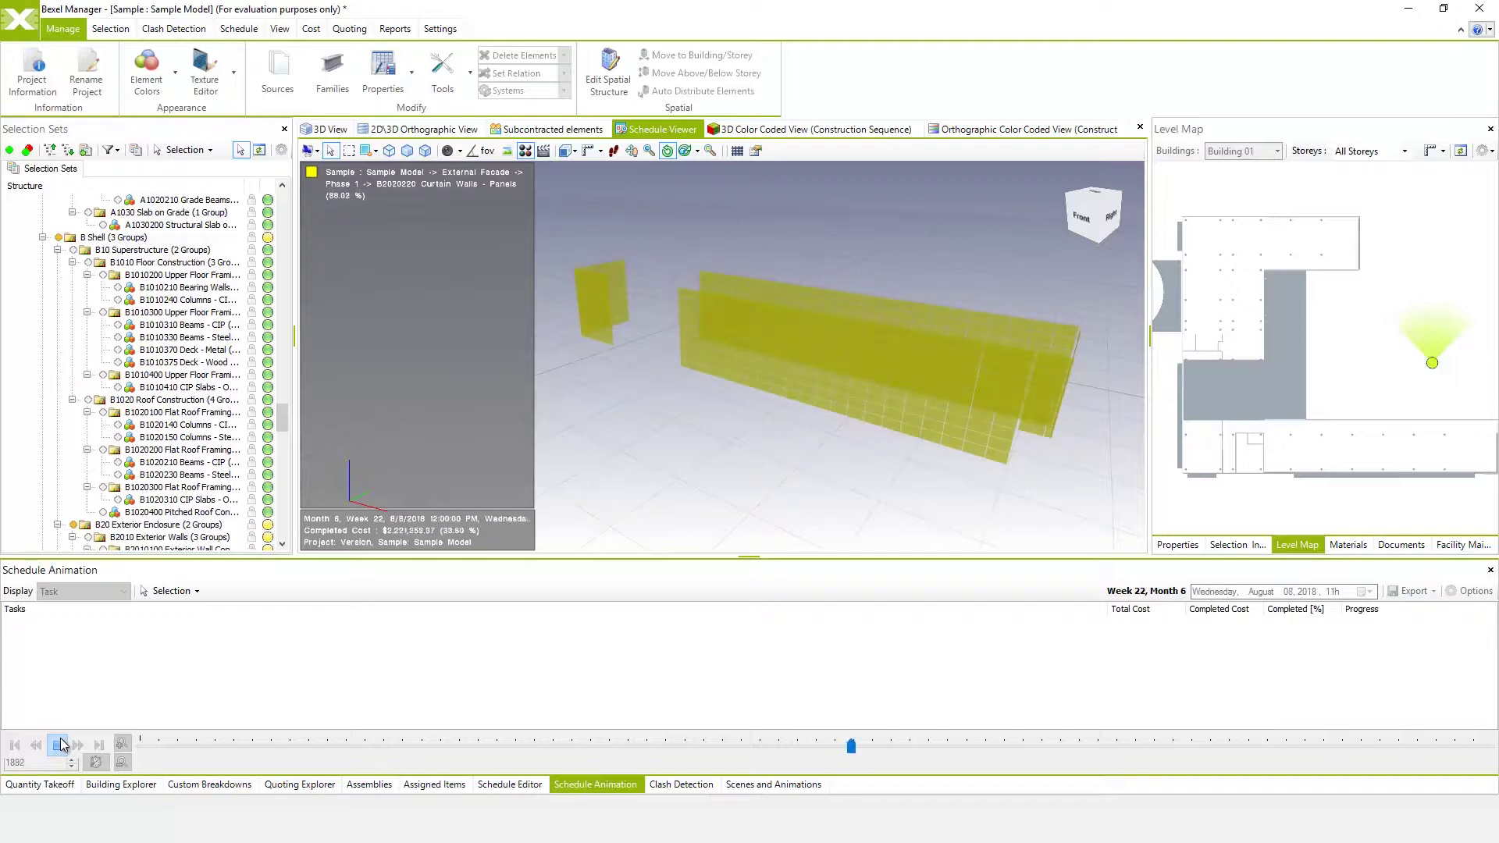
left_click(61, 744)
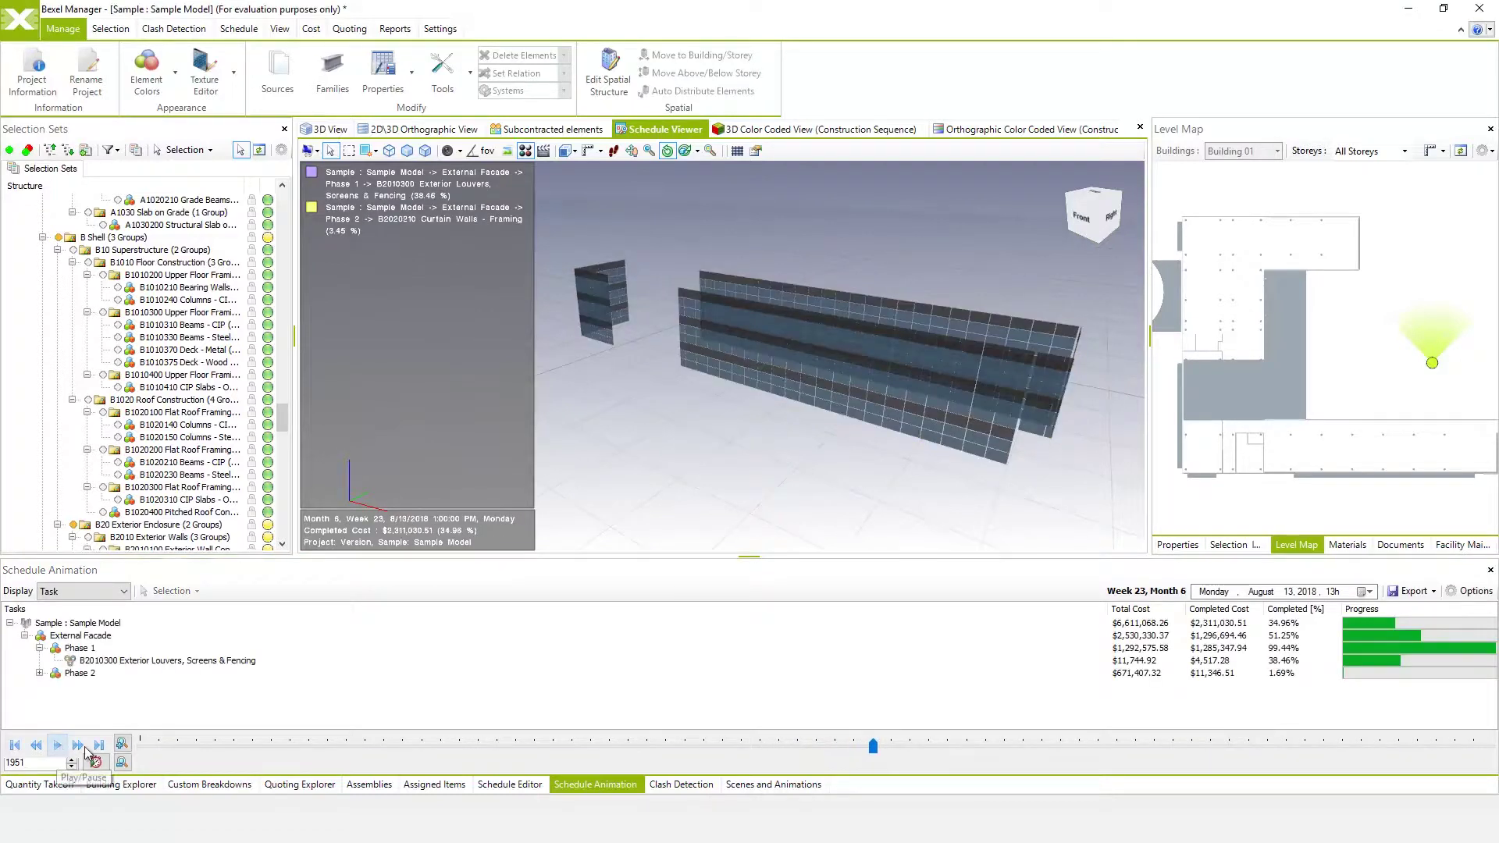
left_click(502, 785)
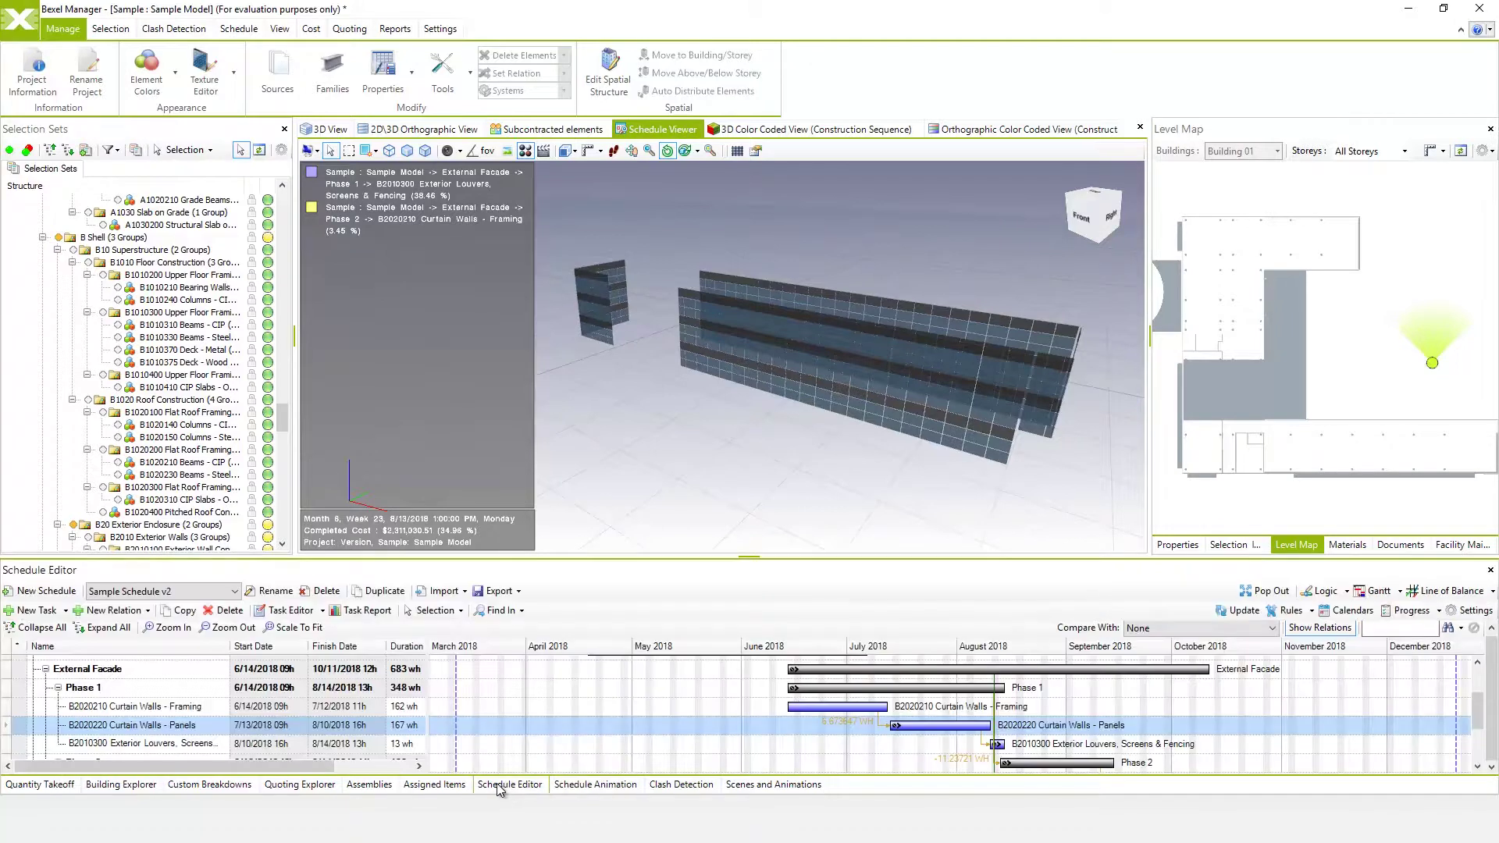
Set the panels task's element ordering to Custom in Task Editor.
right_click(195, 731)
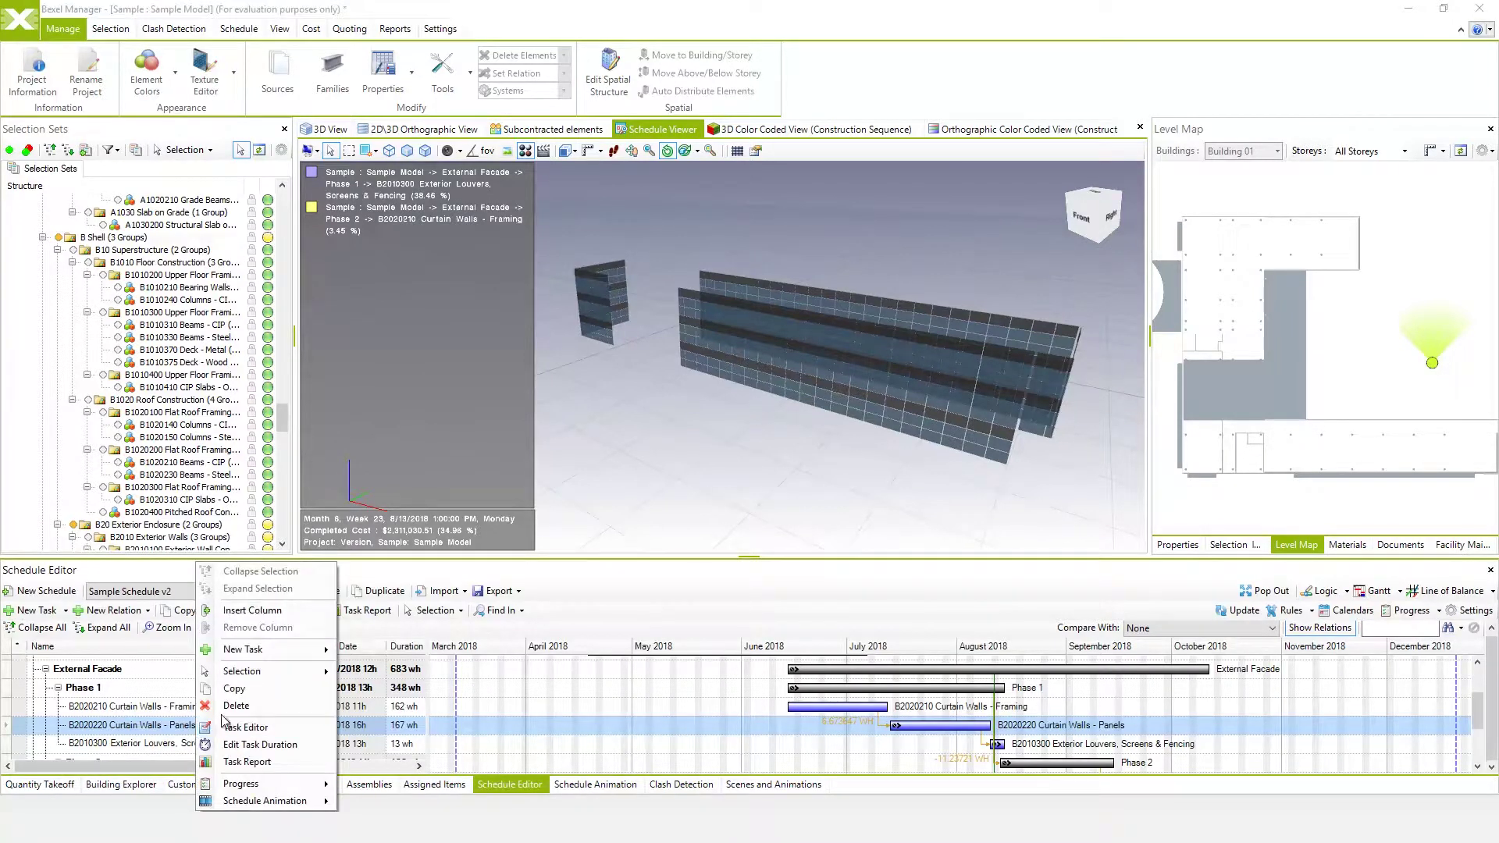
left_click(261, 732)
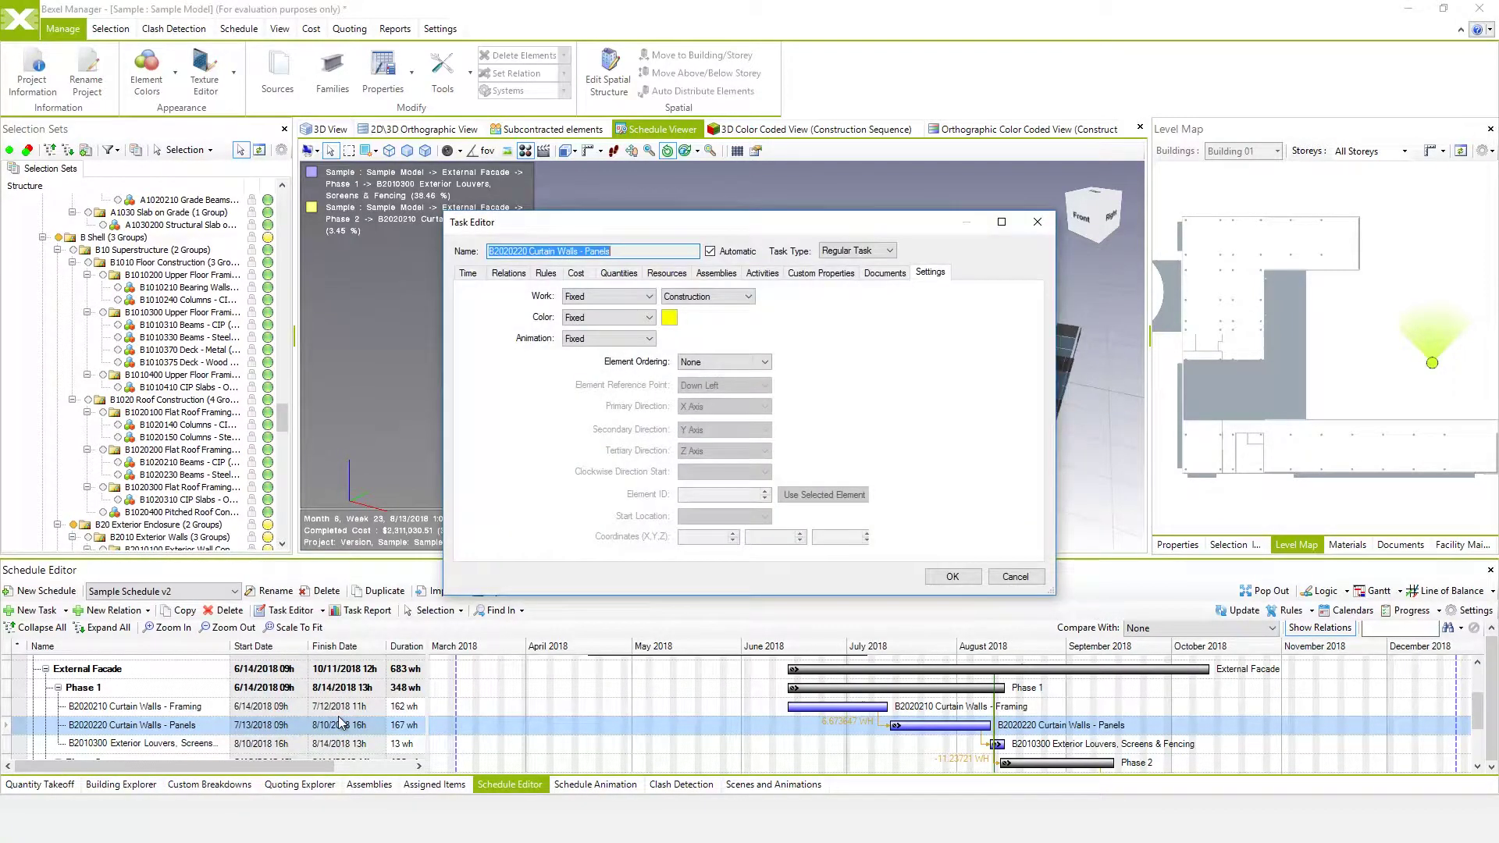
left_click(707, 363)
left_click(721, 387)
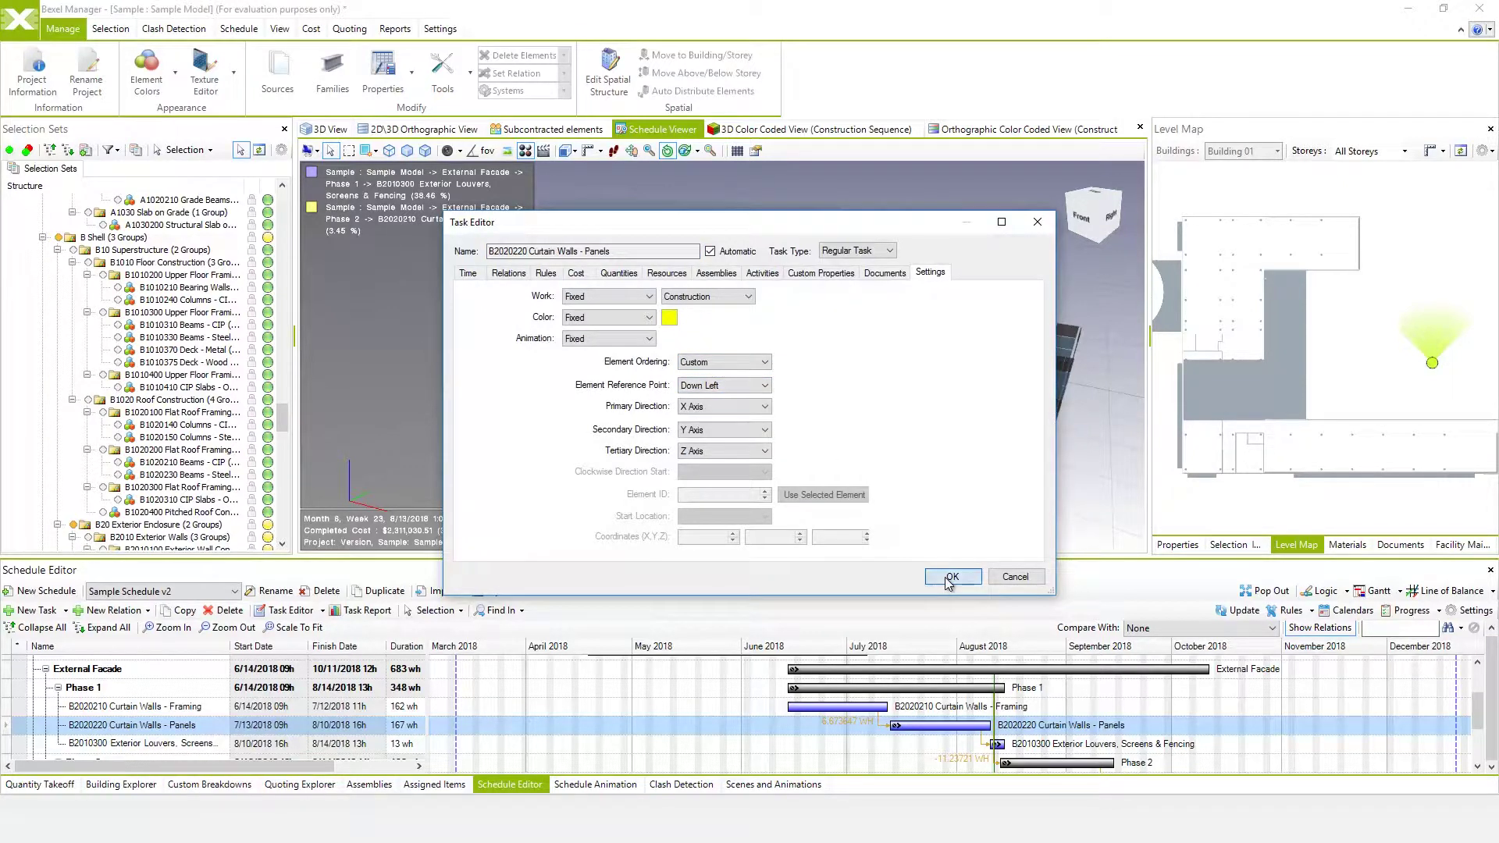
left_click(951, 578)
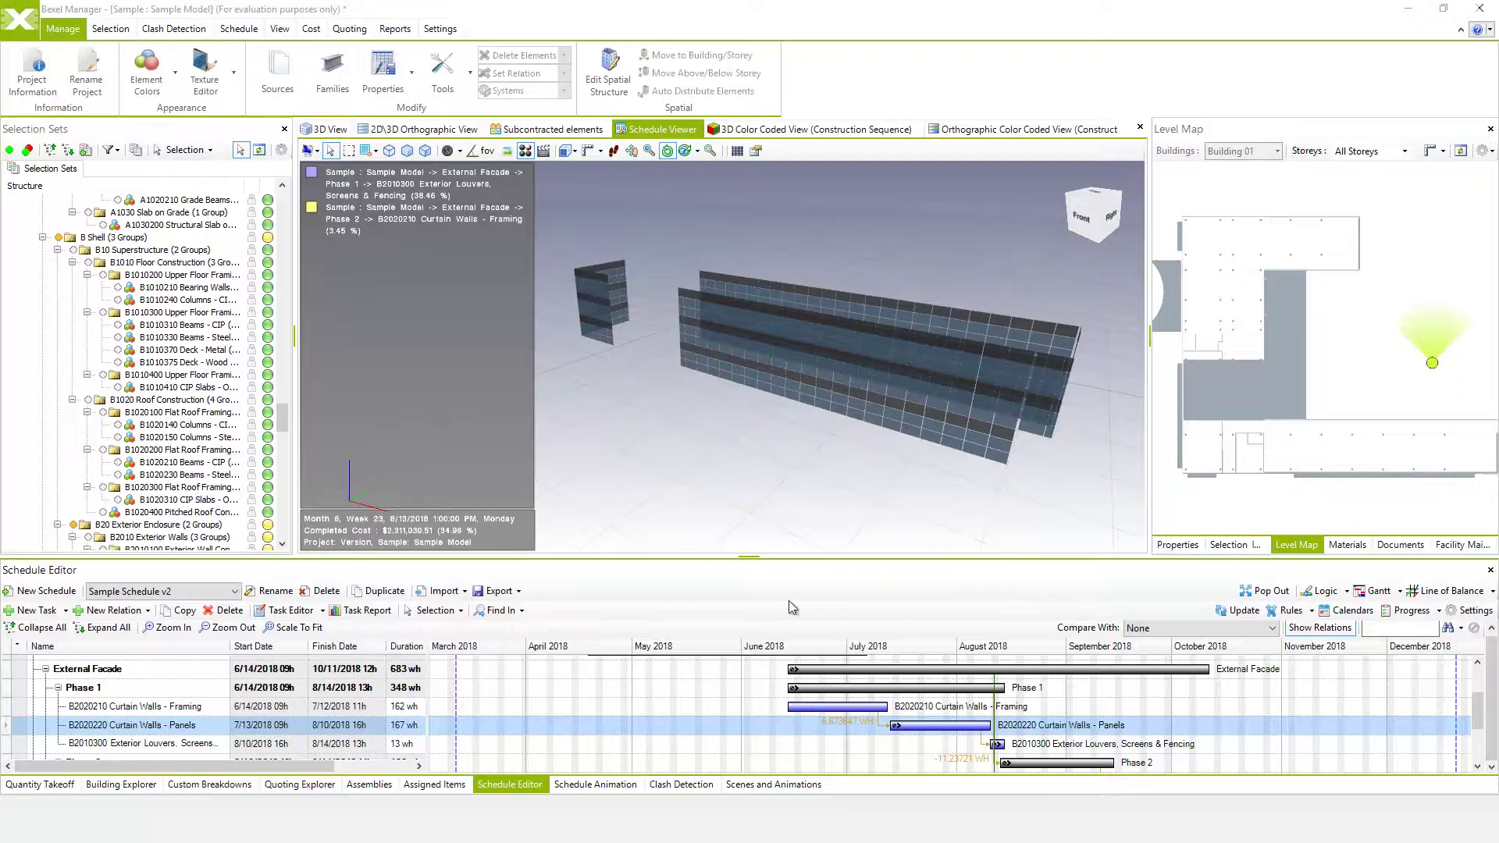
Replay the Custom-ordered panels animation from first occurrence to 14 August 2018, then return to the Gantt.
right_click(209, 728)
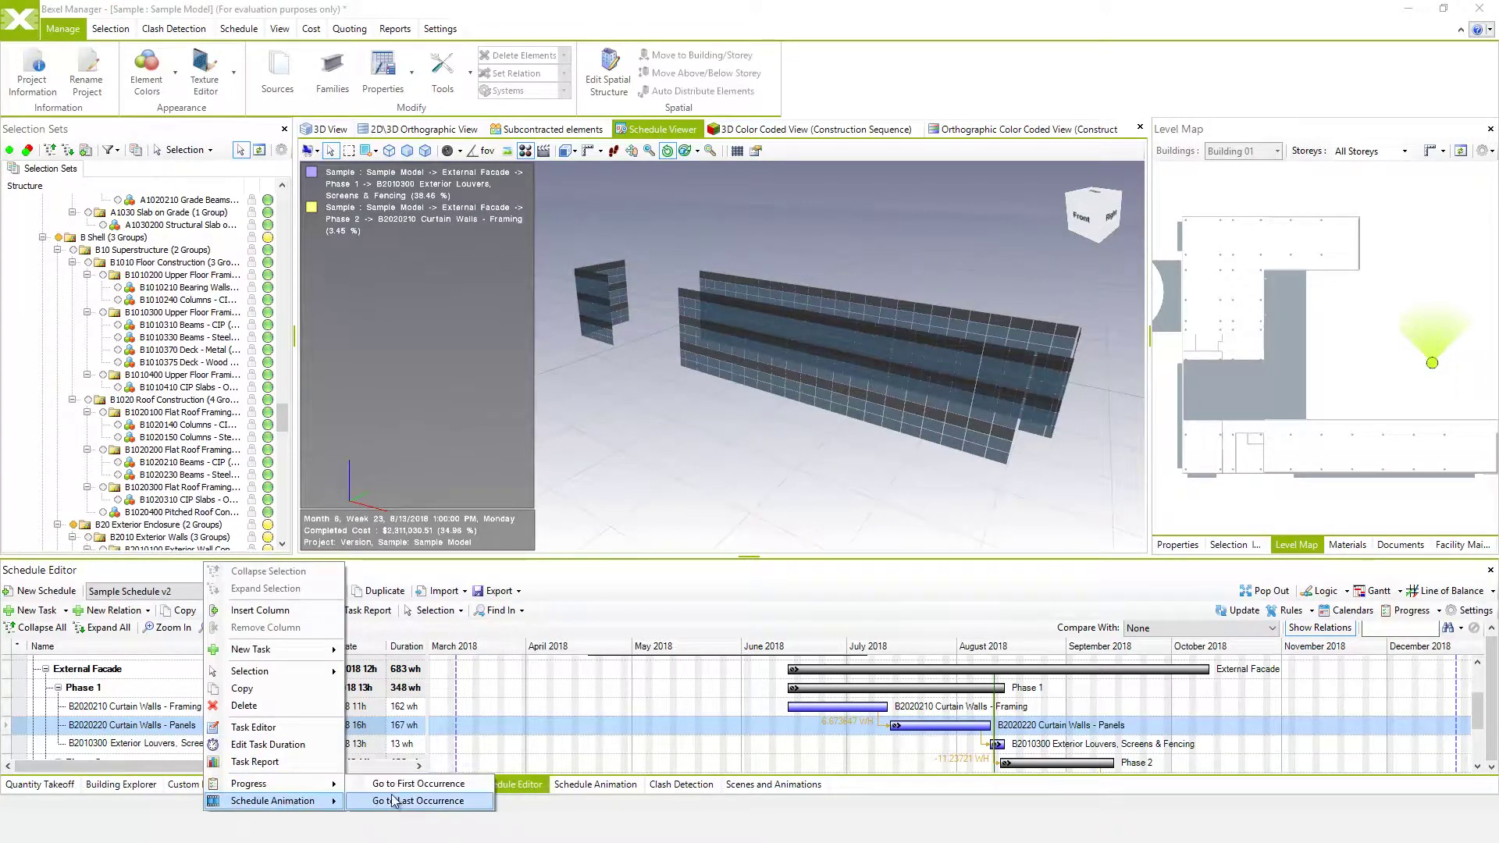
left_click(446, 785)
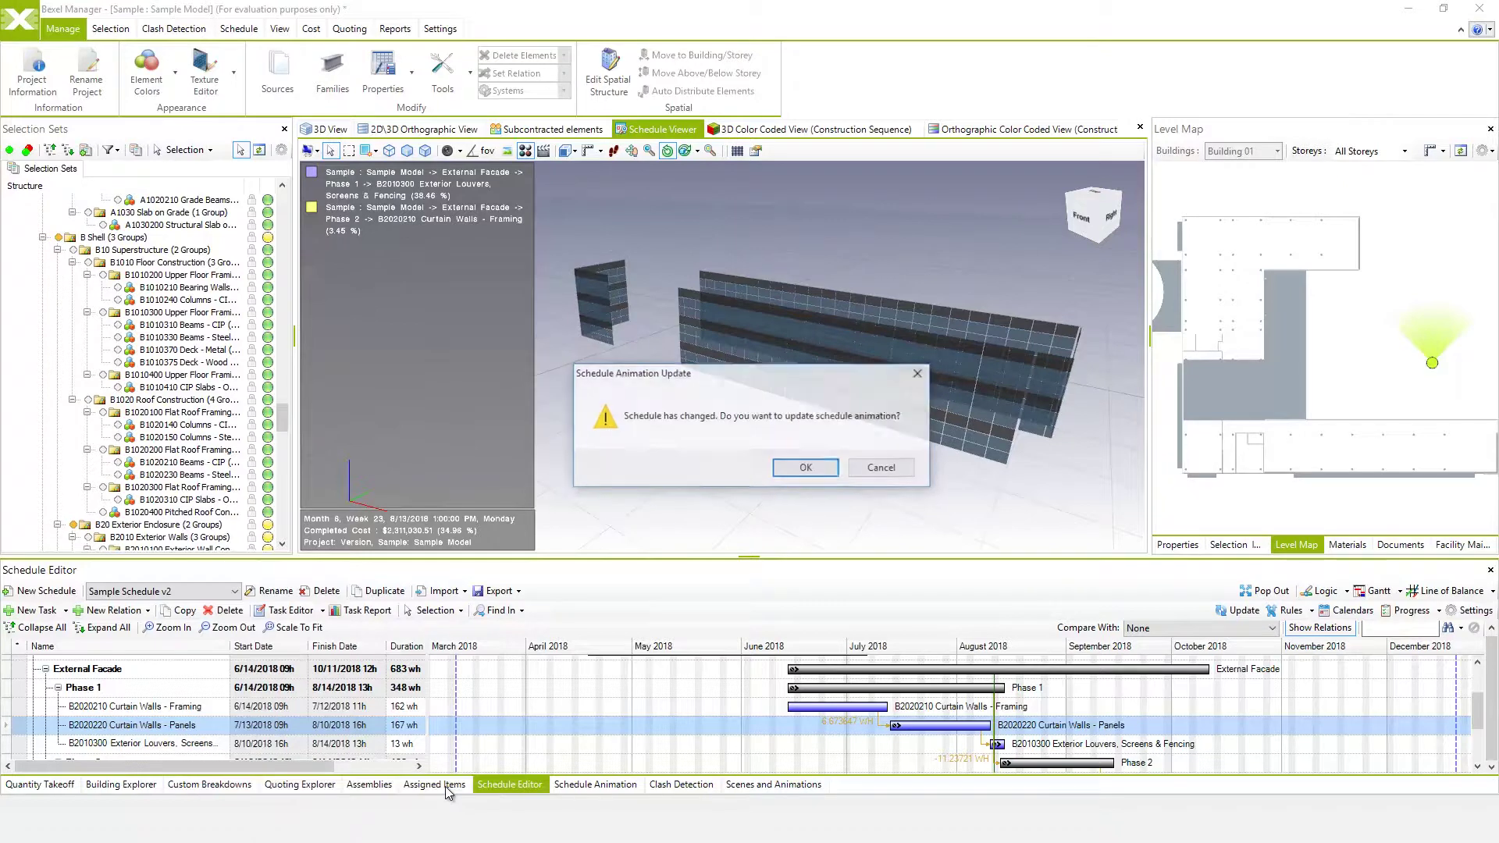
left_click(805, 468)
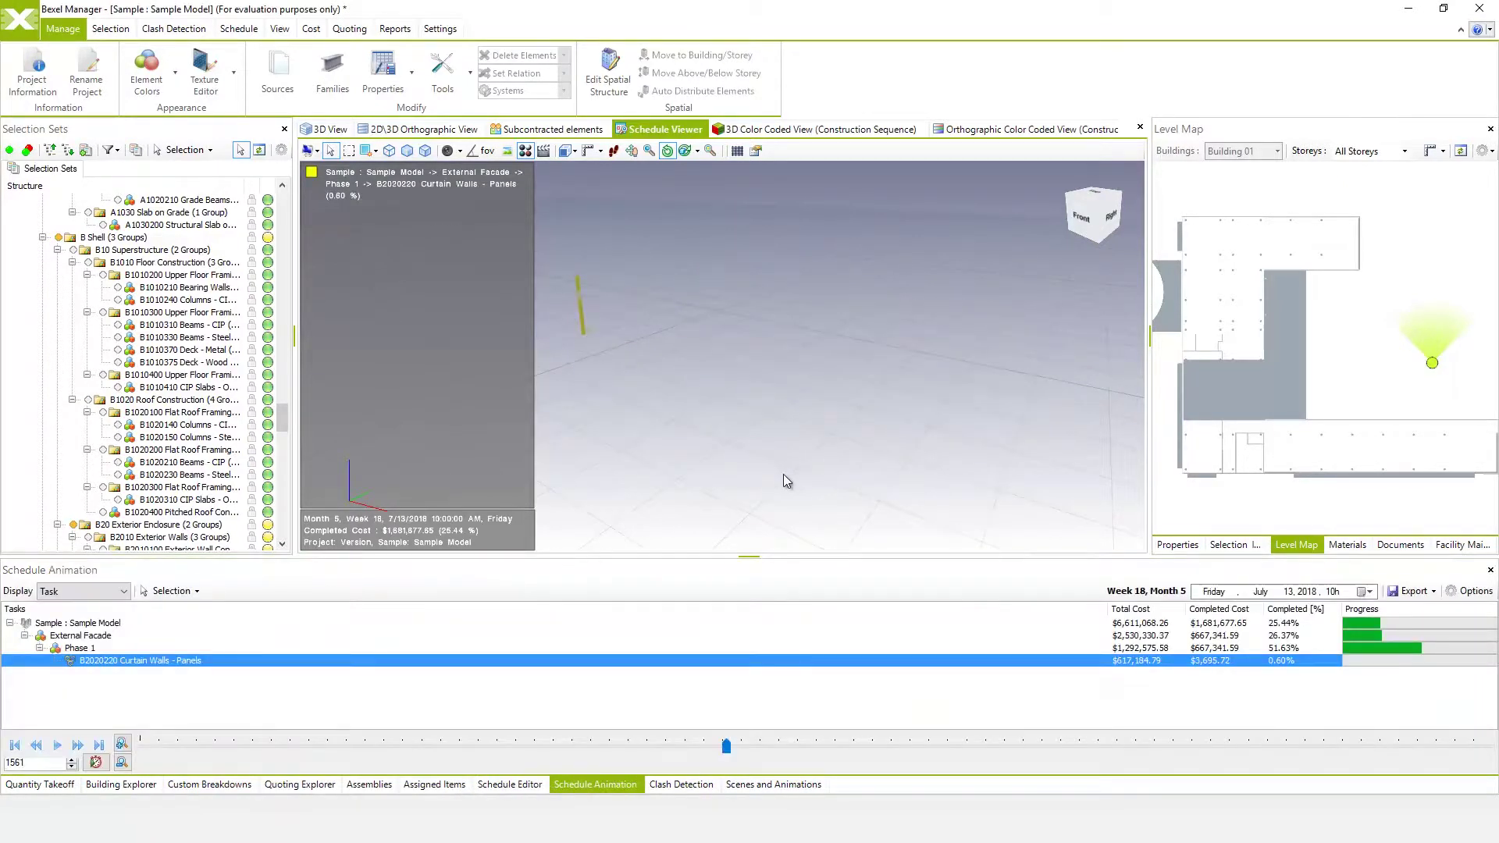
left_click(57, 745)
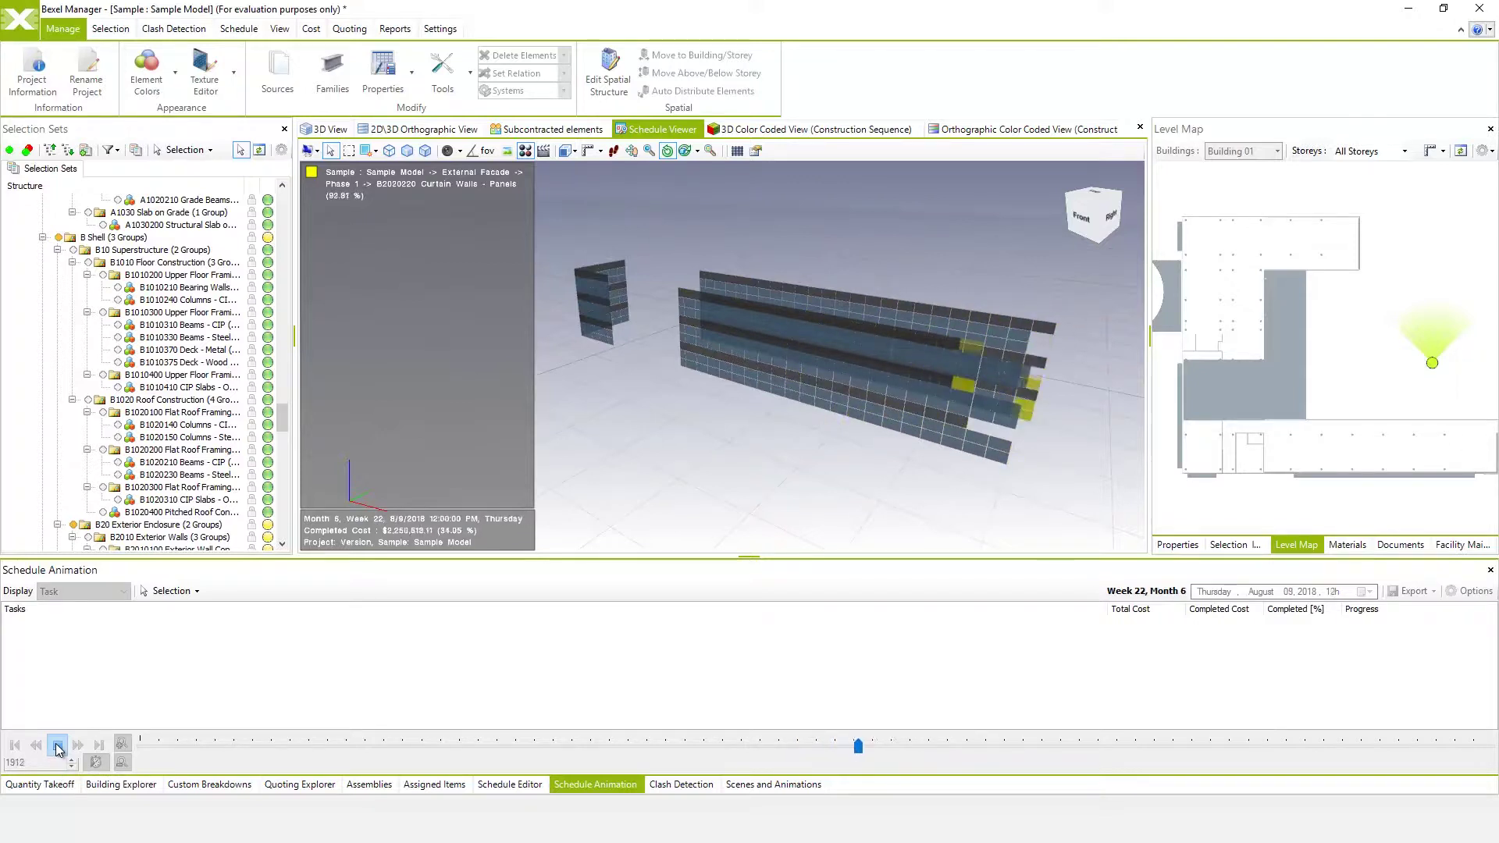
left_click(57, 746)
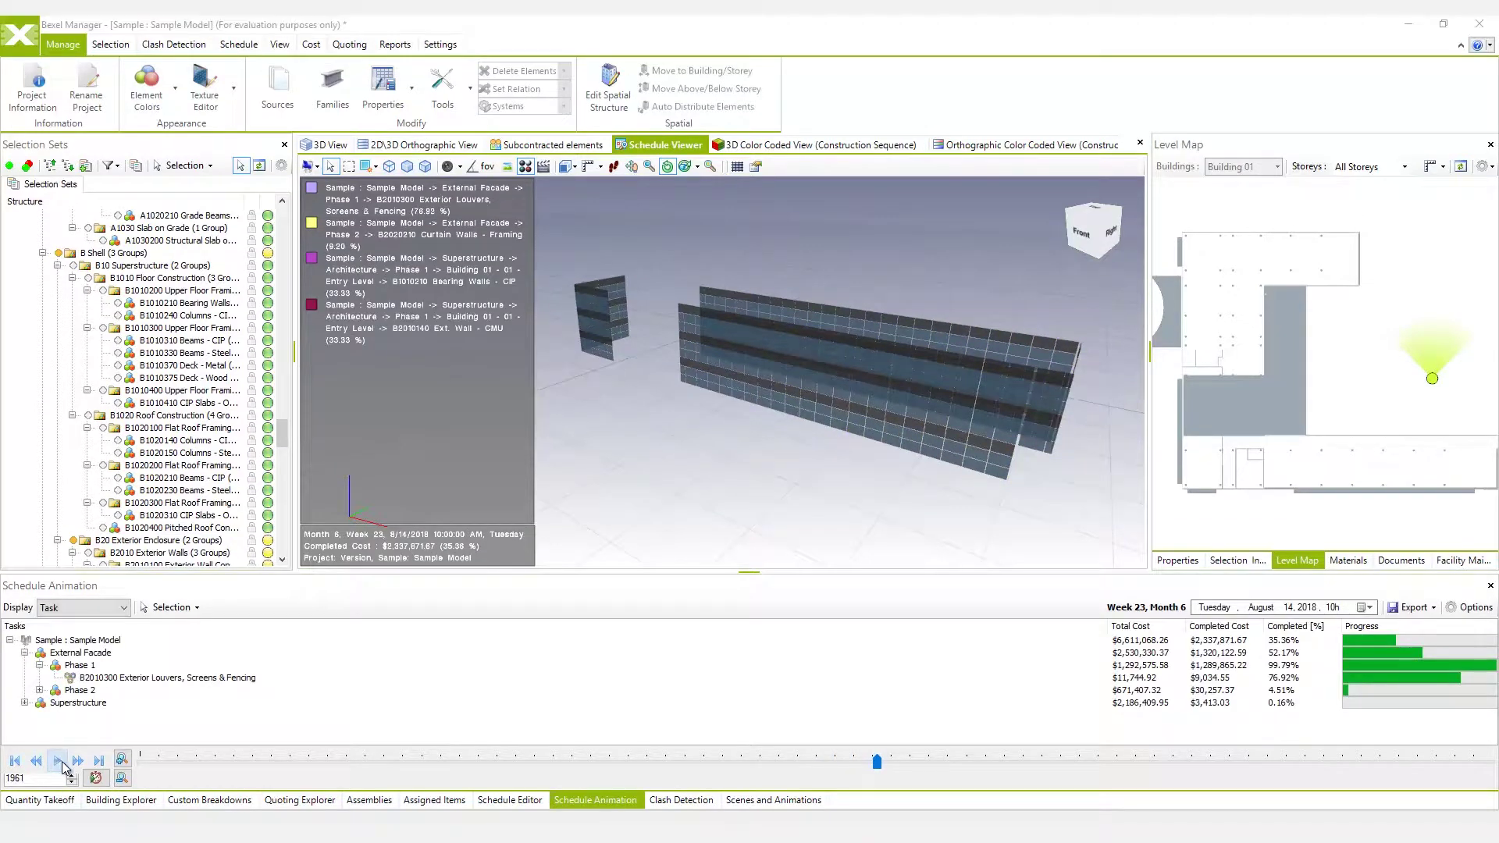
left_click(509, 800)
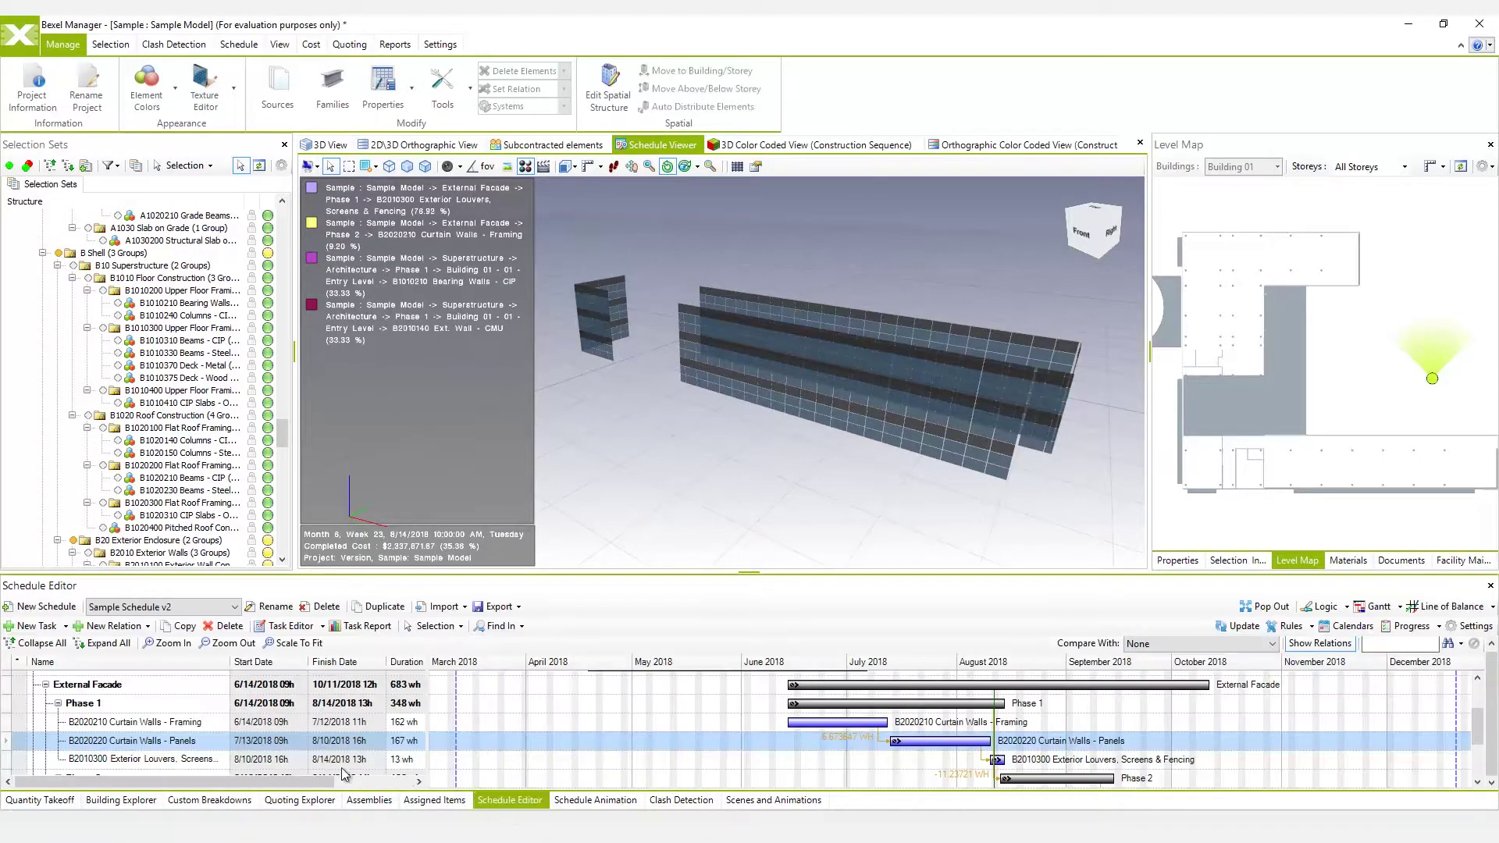
Set the panels task's primary direction to Radial in Task Editor settings.
right_click(187, 746)
left_click(232, 751)
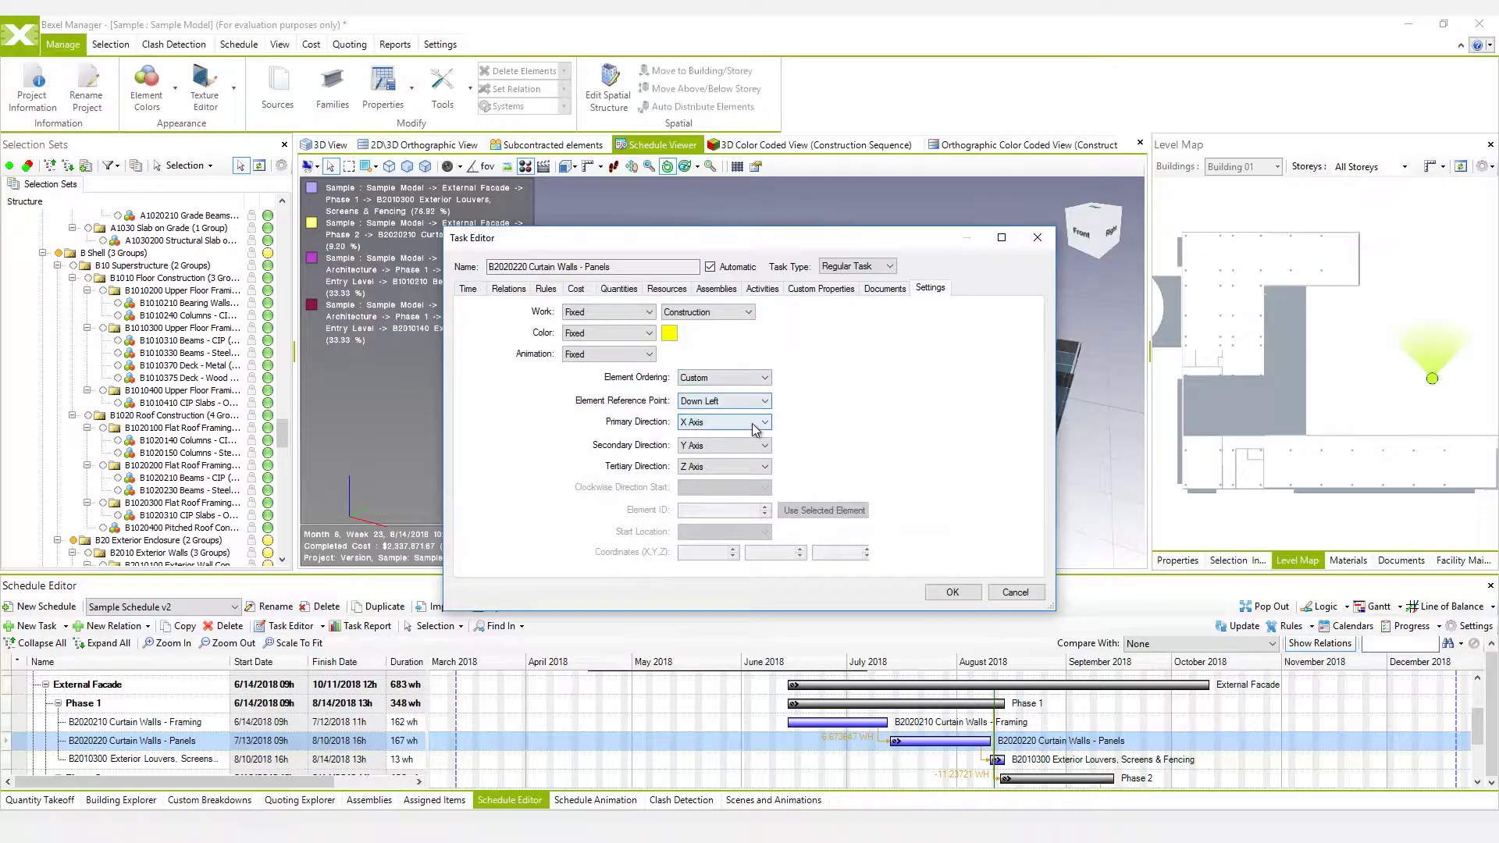
left_click(754, 426)
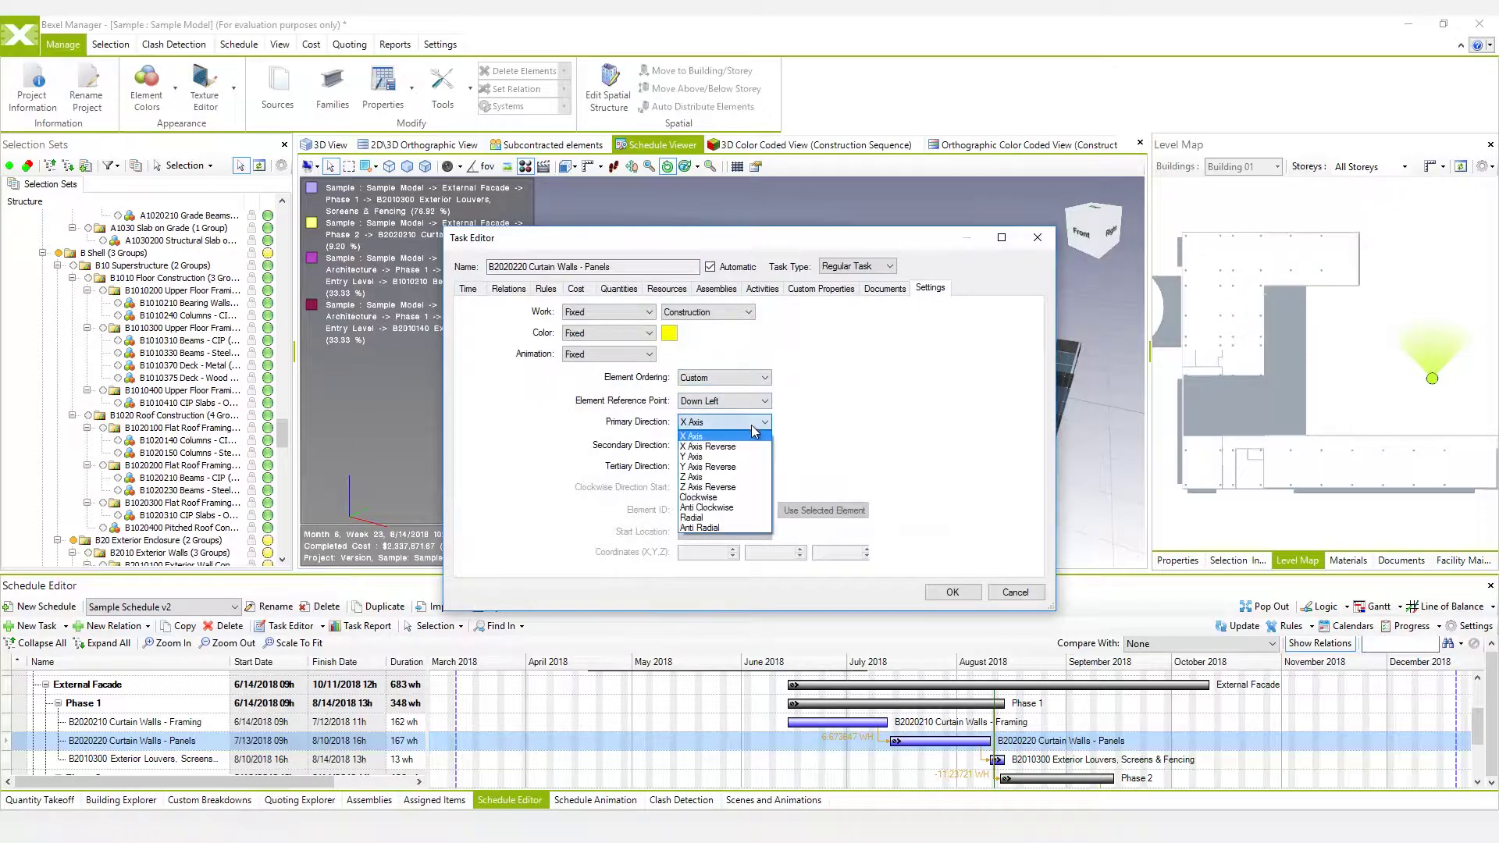
left_click(741, 517)
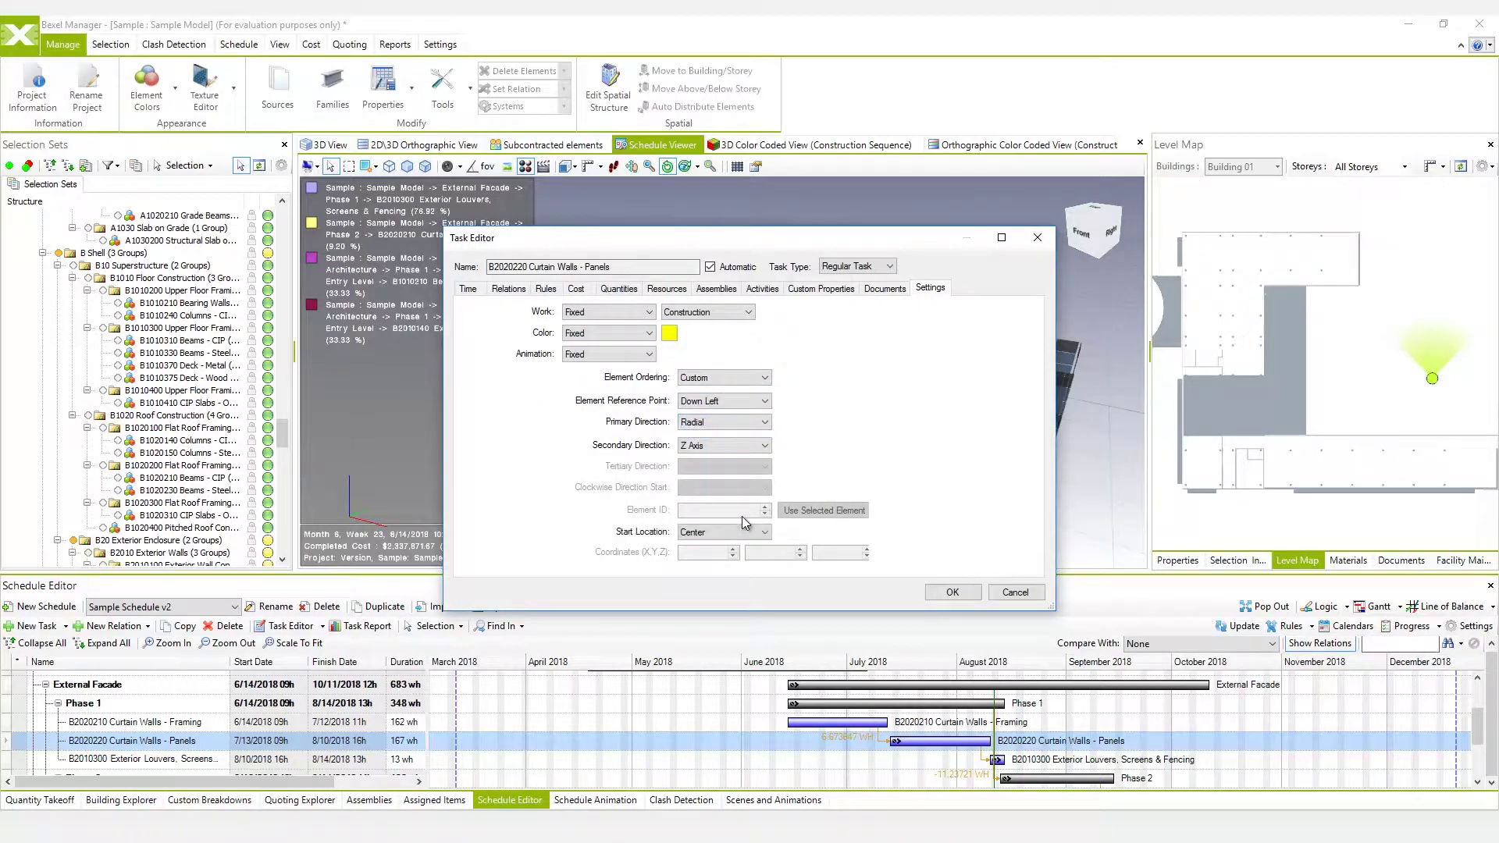
left_click(952, 591)
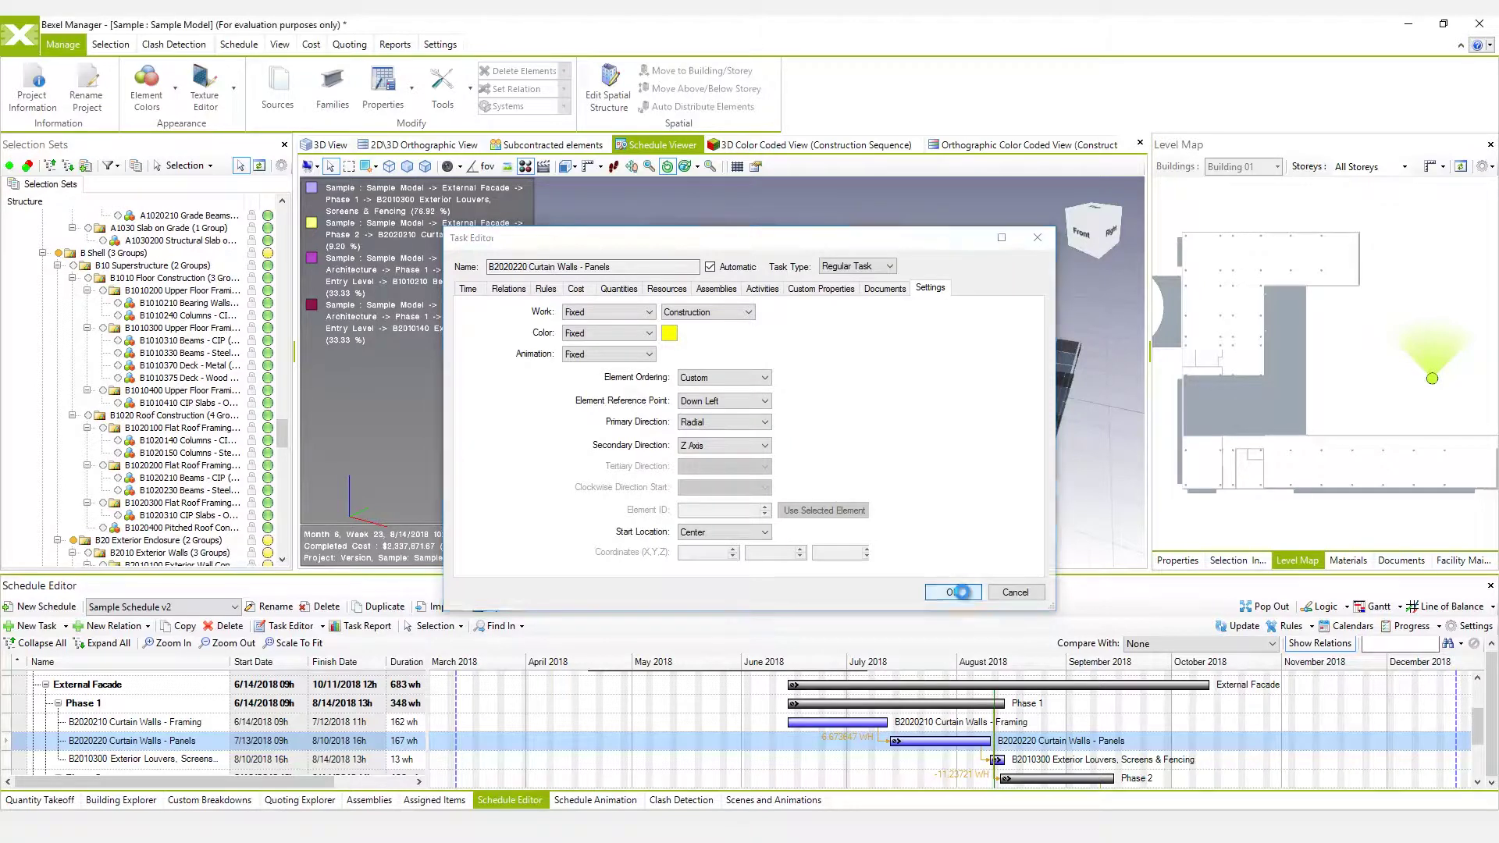
Jump the refreshed schedule animation to the Curtain Walls - Panels task's first occurrence and play it.
right_click(191, 747)
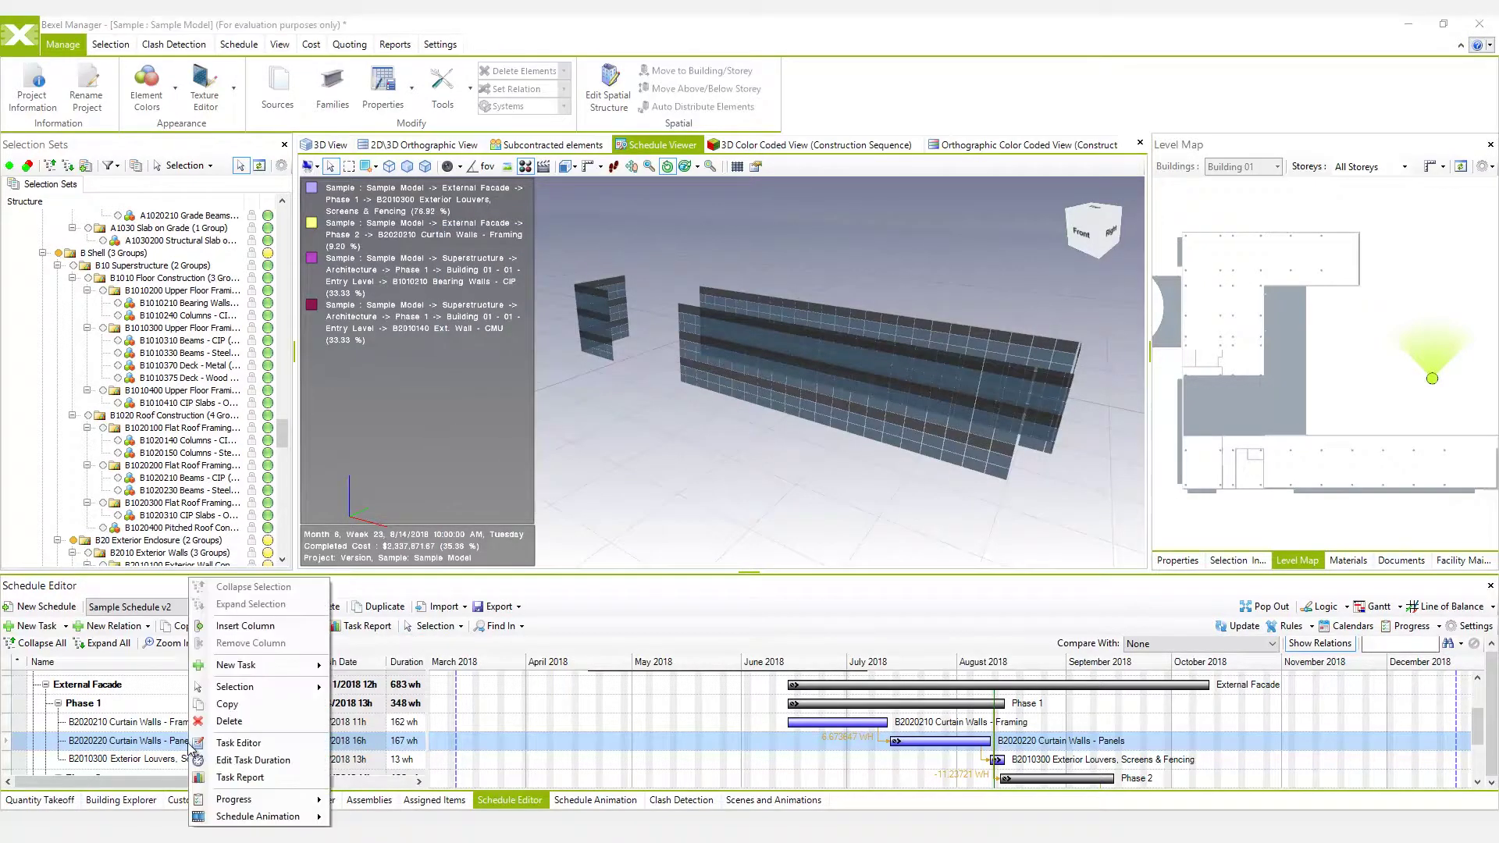
mouse_move(256, 817)
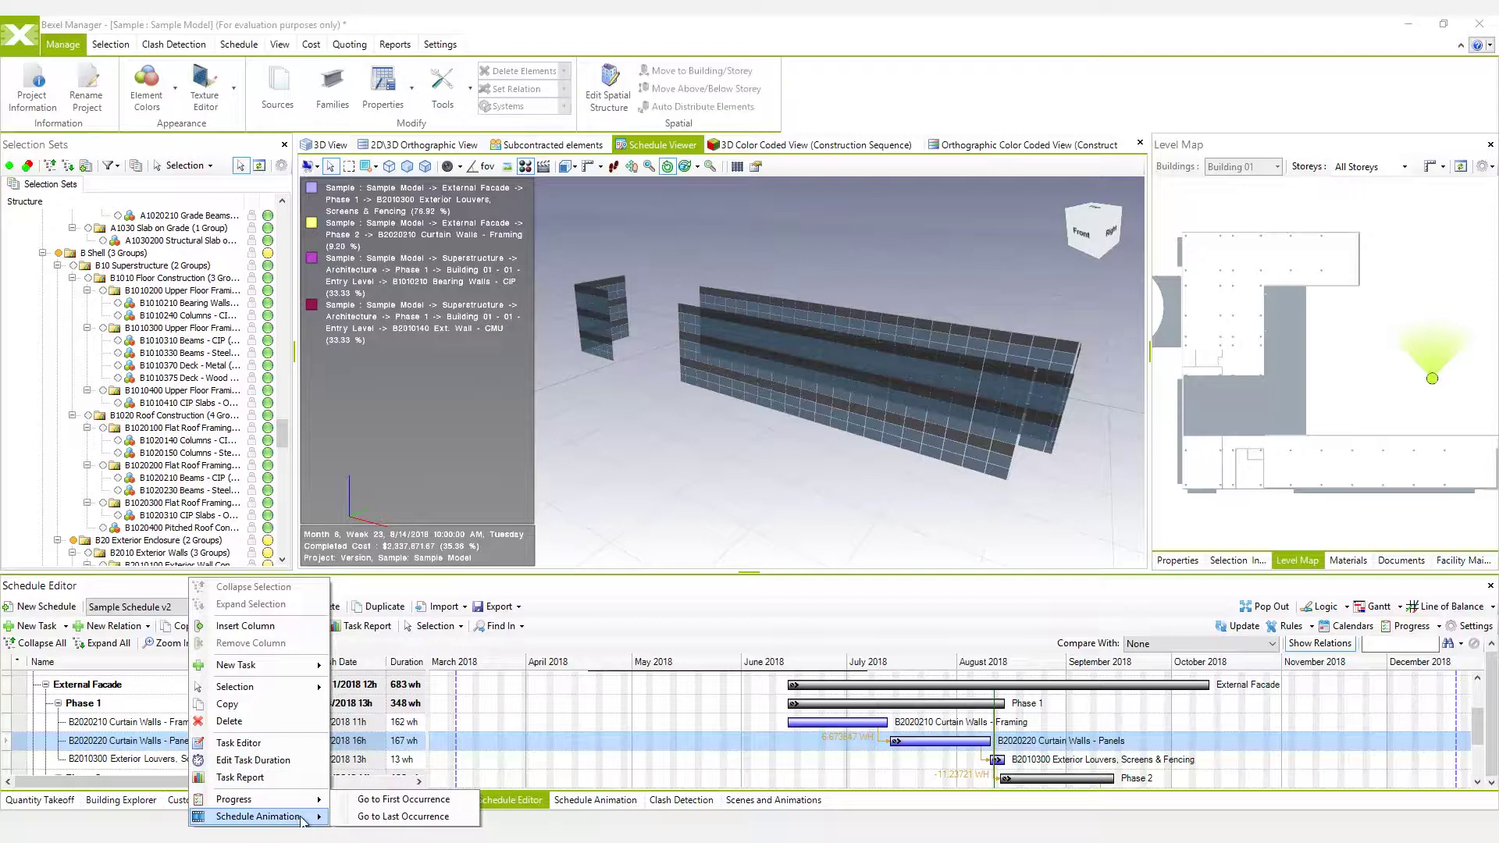
left_click(377, 801)
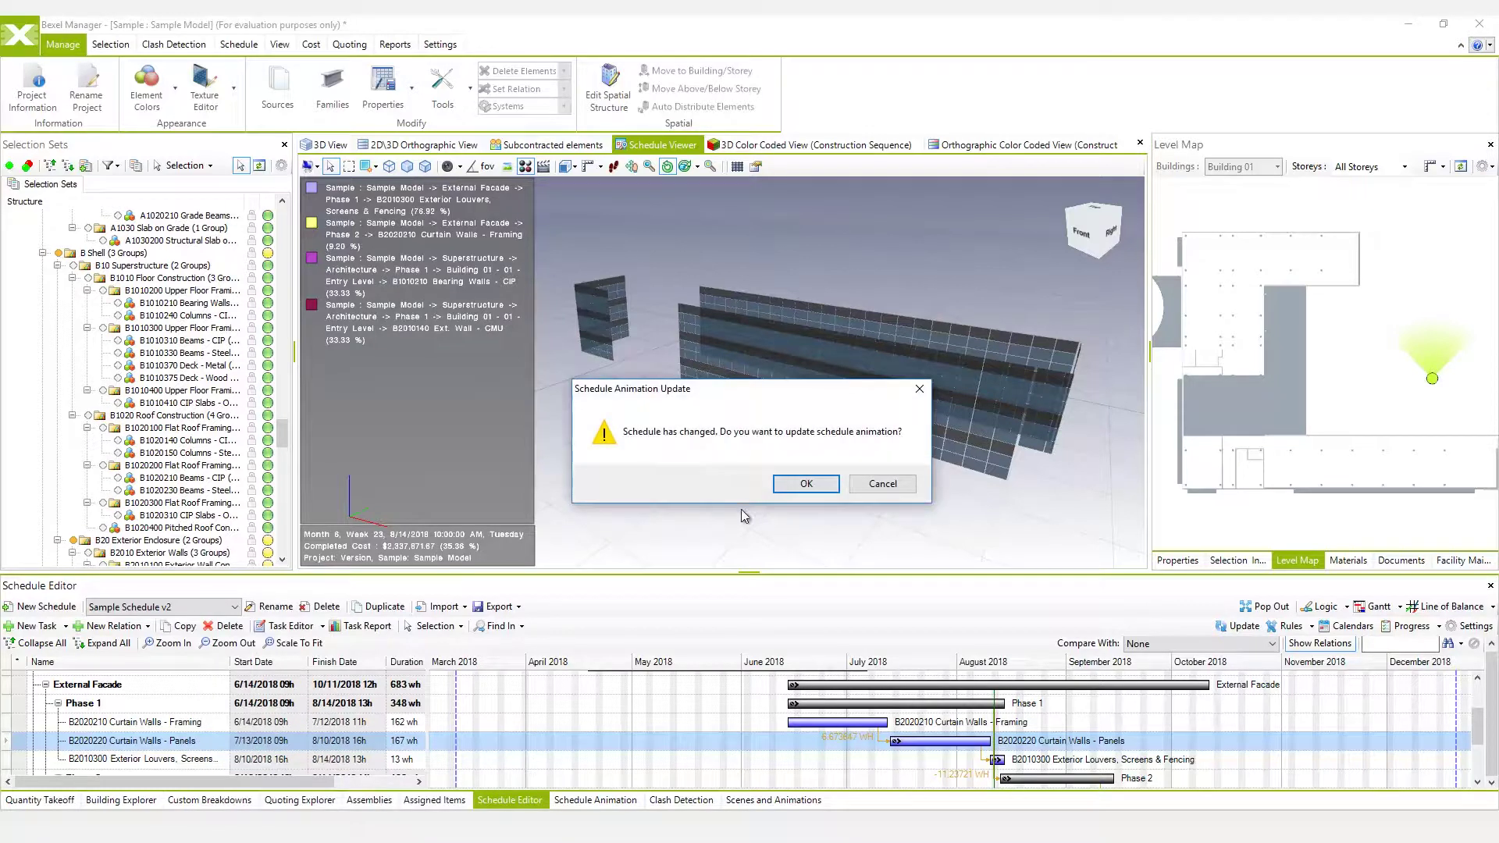
left_click(789, 484)
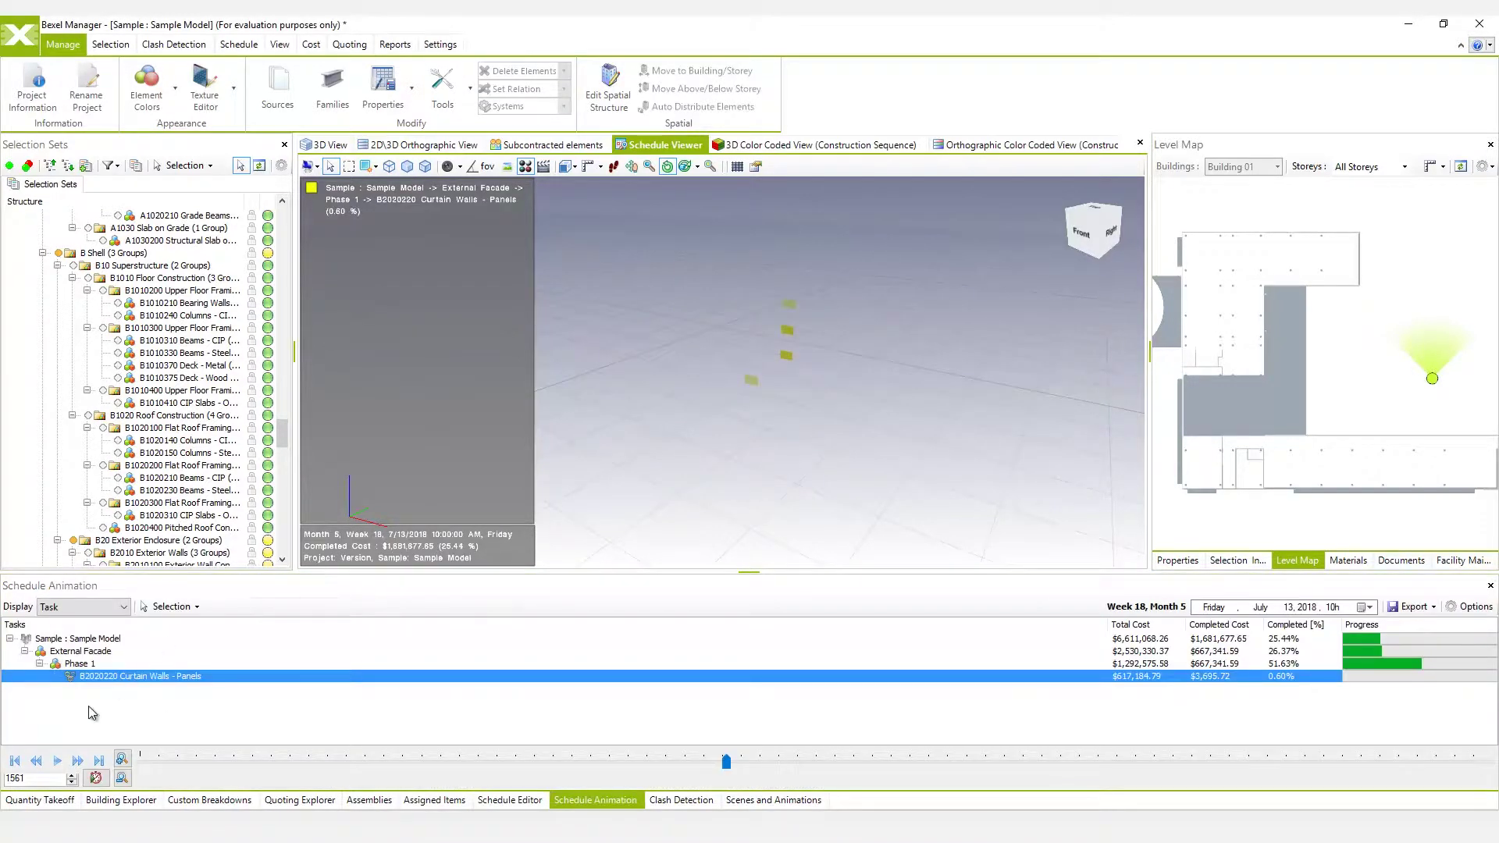
left_click(59, 761)
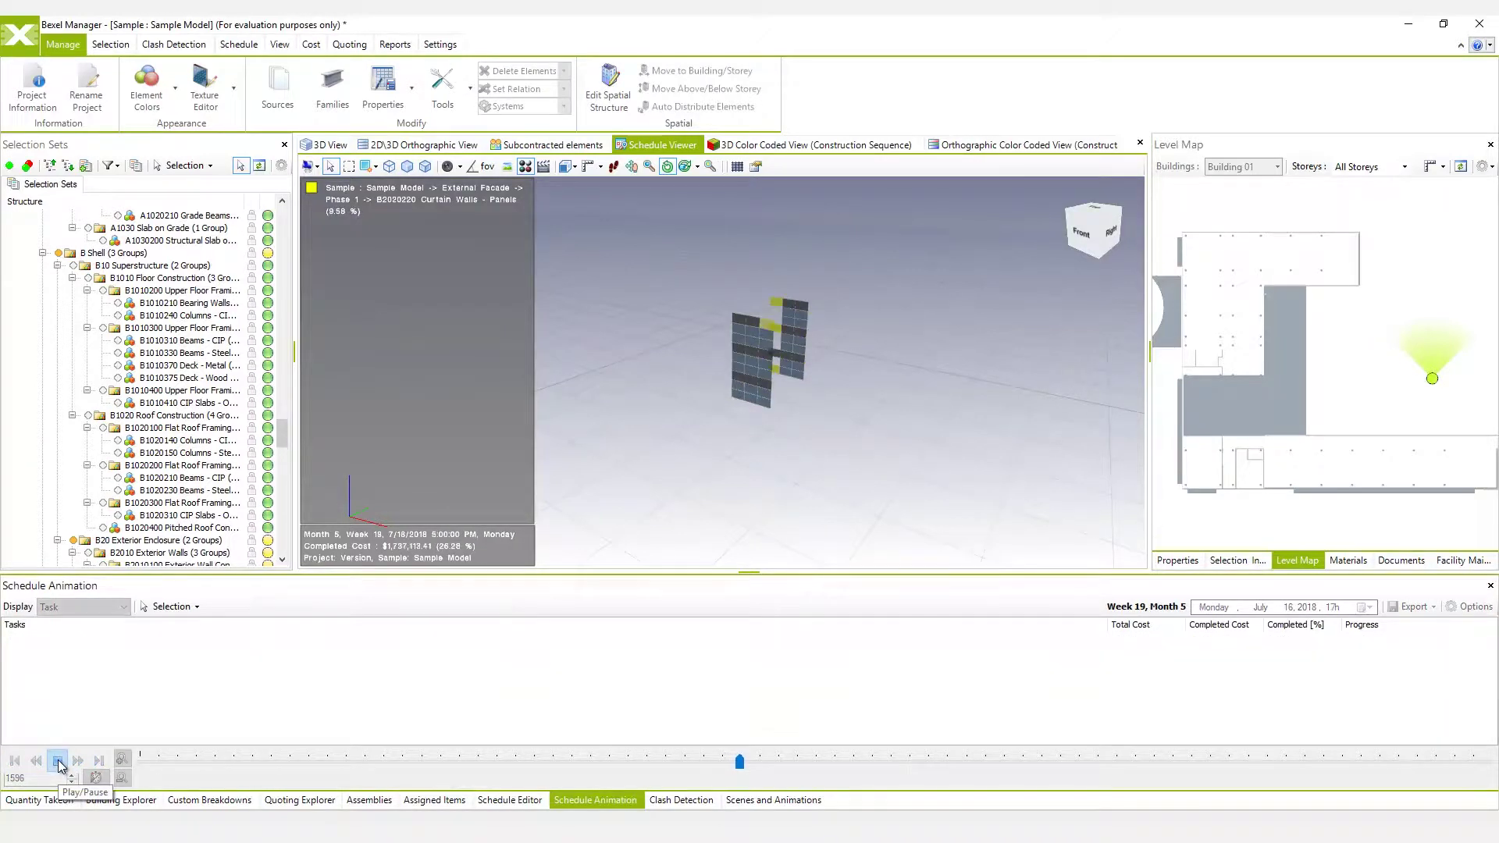